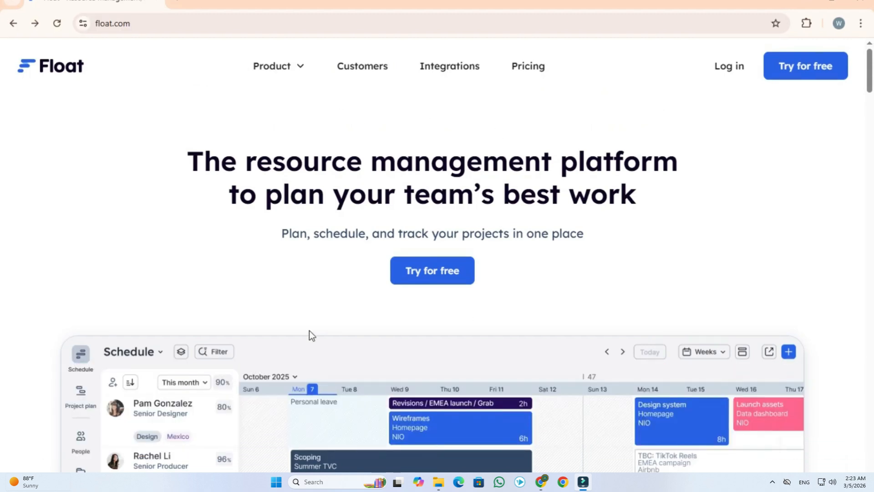
Look over the Float home page and start the free trial sign-up
{"action": "scroll", "coordinate": [309, 332], "scroll_direction": "down", "scroll_amount": 8}
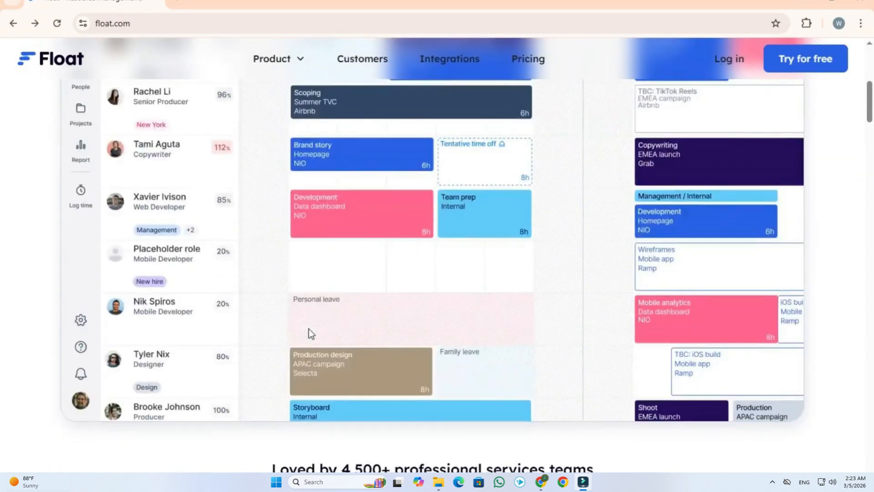
{"action": "scroll", "coordinate": [309, 329], "scroll_direction": "down", "scroll_amount": 8}
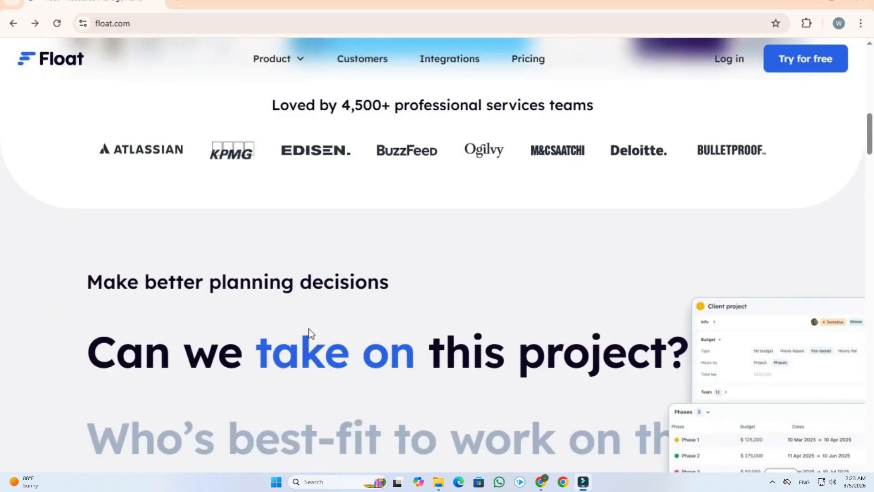
{"action": "scroll", "coordinate": [309, 329], "scroll_direction": "up", "scroll_amount": 8}
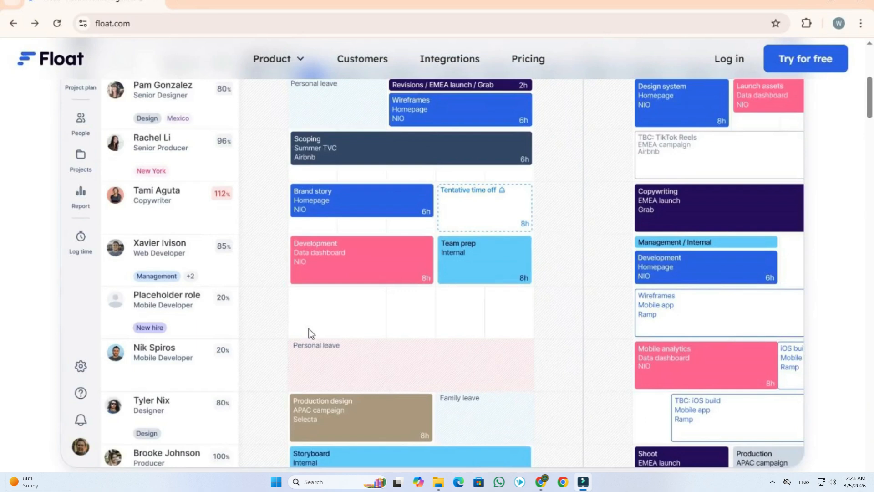
{"action": "scroll", "coordinate": [309, 329], "scroll_direction": "up", "scroll_amount": 7}
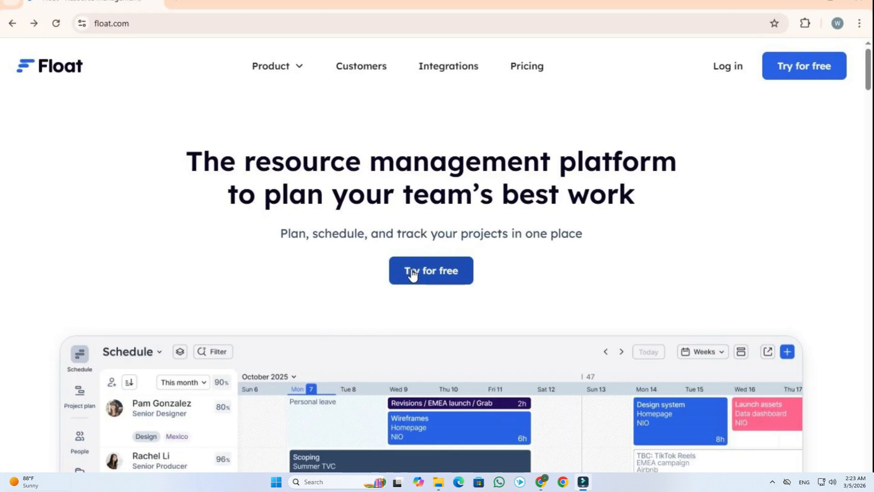
{"action": "left_click", "coordinate": [413, 274]}
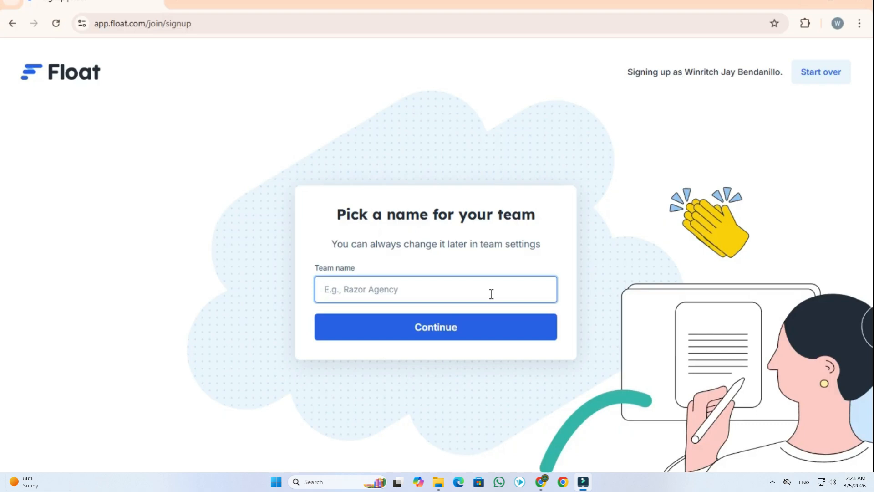
Name the team "Simple Team" and continue the sign-up
{"action": "type", "text": "Sle"}
{"action": "key", "text": "BackSpace"}
{"action": "key", "text": "BackSpace"}
{"action": "key", "text": "BackSpace"}
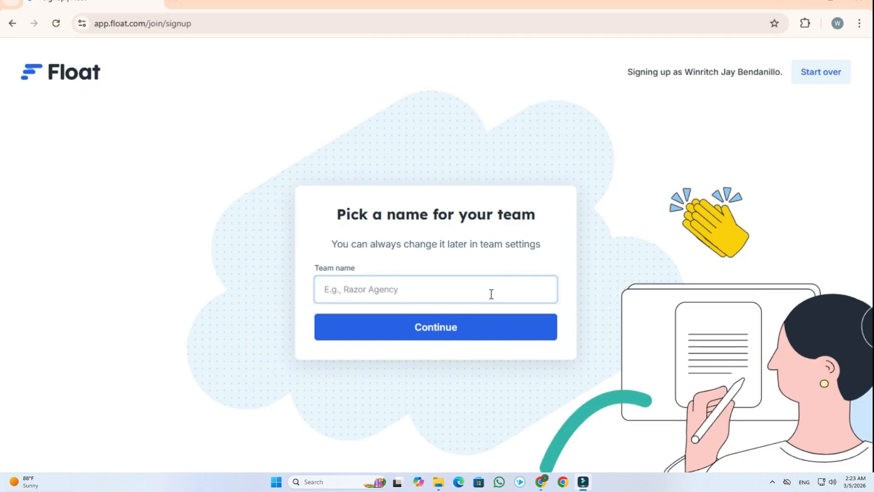
{"action": "type", "text": "Simple "}
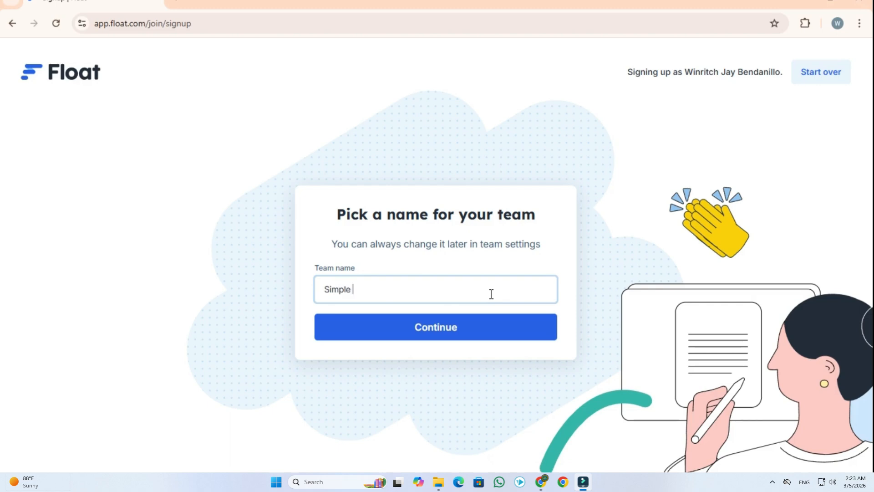
{"action": "type", "text": "Team"}
{"action": "key", "text": "Return"}
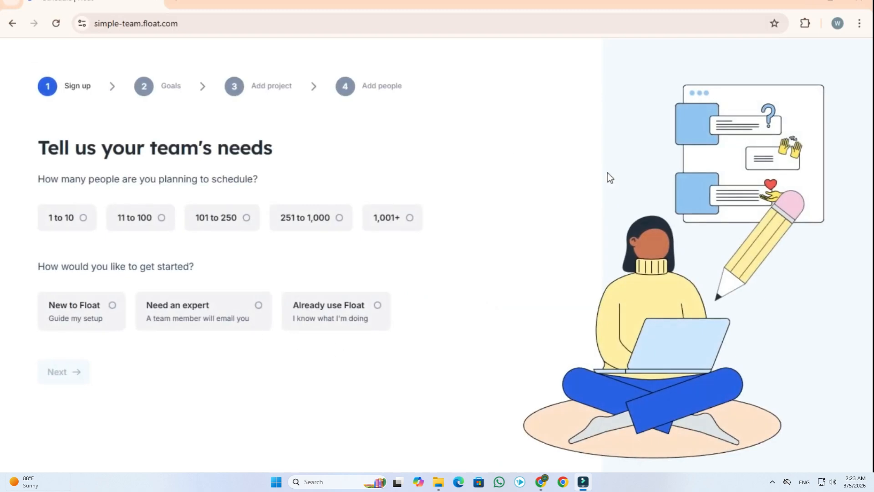
Answer the onboarding questions with 1 to 10 people, Already use Float, and Resourcing as the team's goal
{"action": "left_click", "coordinate": [51, 220]}
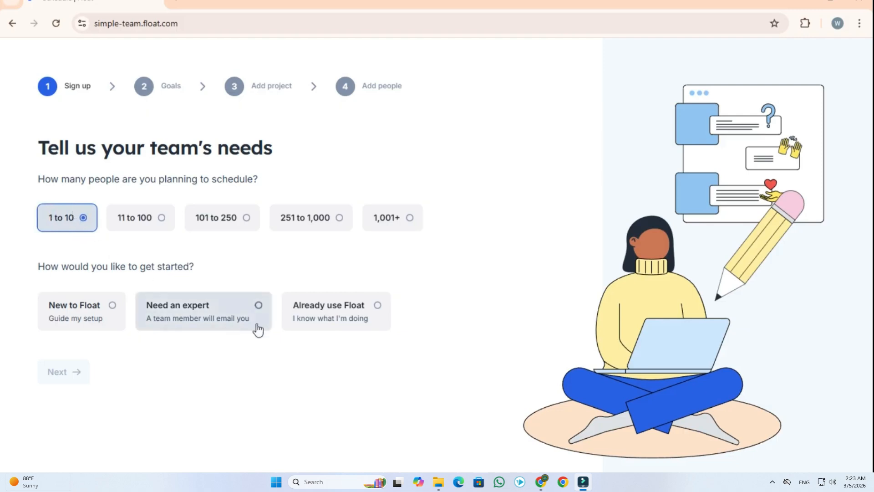
{"action": "double_click", "coordinate": [326, 321]}
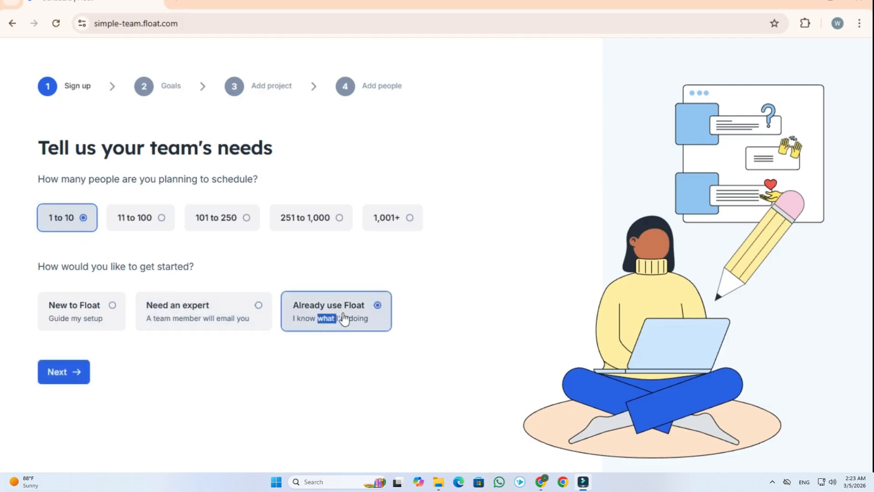
{"action": "left_click", "coordinate": [77, 379]}
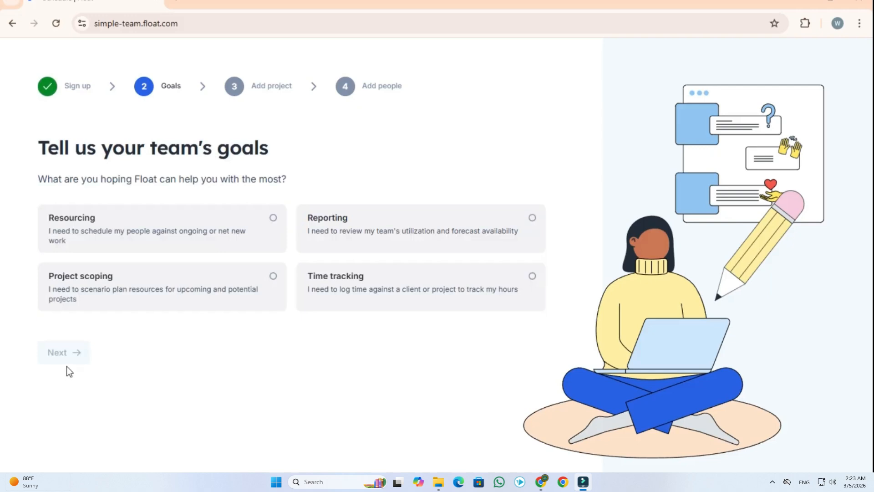
{"action": "left_click", "coordinate": [142, 249]}
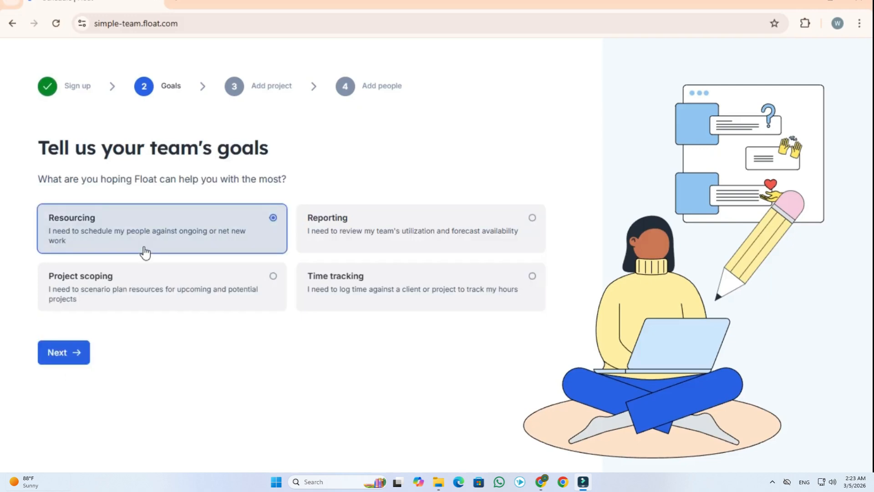
{"action": "left_click", "coordinate": [76, 352]}
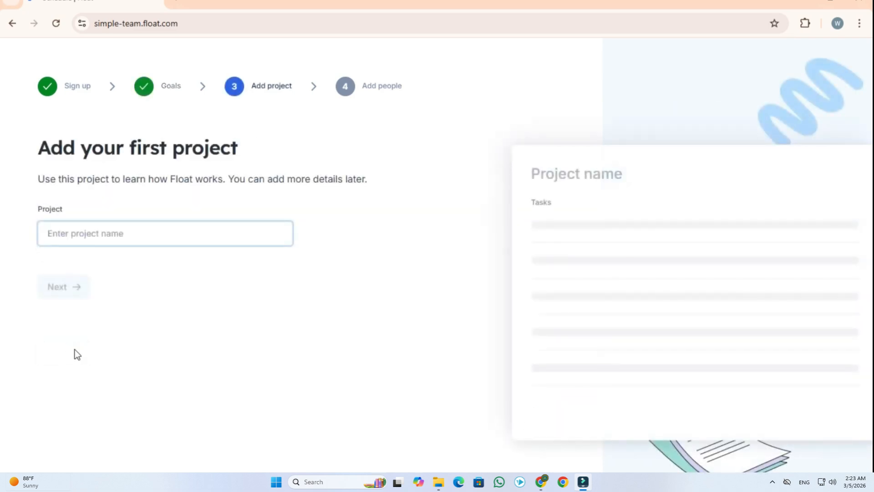
Add the first project under the name "Youtube Video" and continue to the team setup
{"action": "type", "text": "Youtube"}
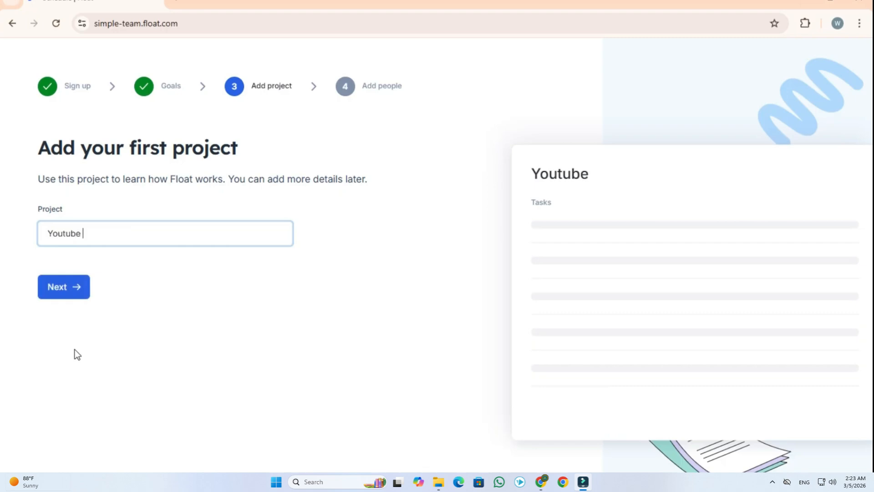
{"action": "type", "text": " Video"}
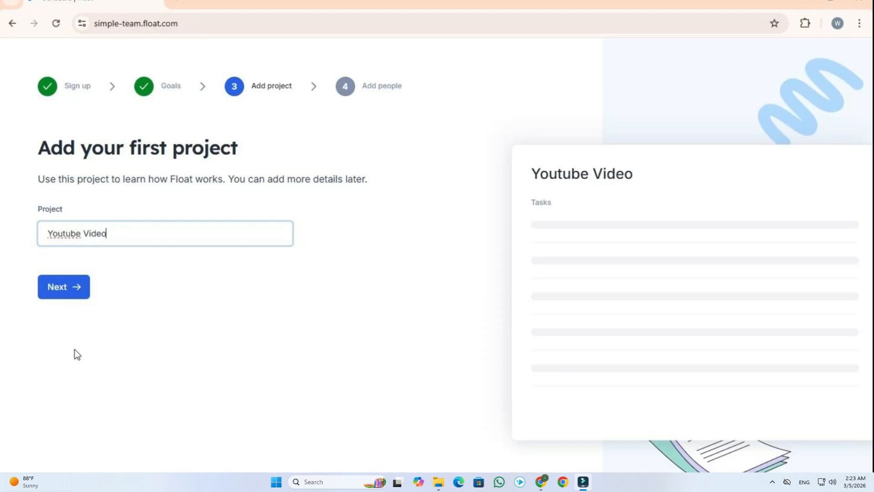
{"action": "left_click", "coordinate": [63, 286]}
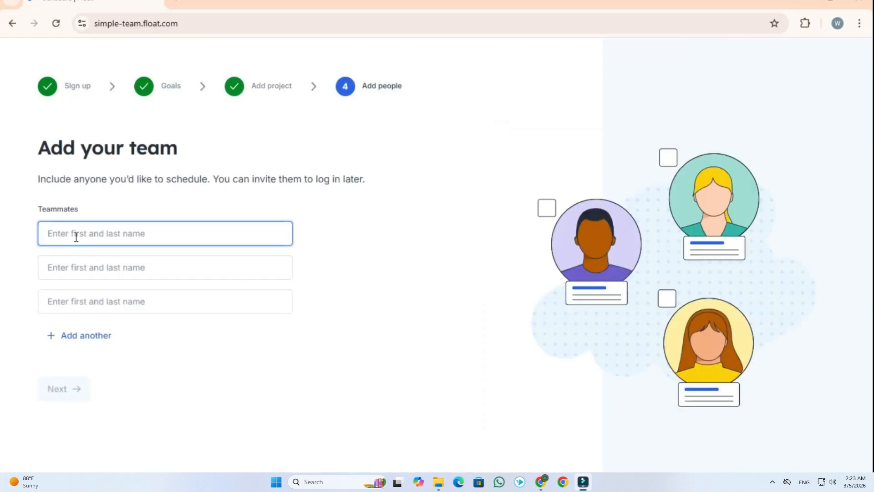
Enter the first names of three teammates, leave the extra teammate entry empty, and finish the setup
{"action": "type", "text": "Jason"}
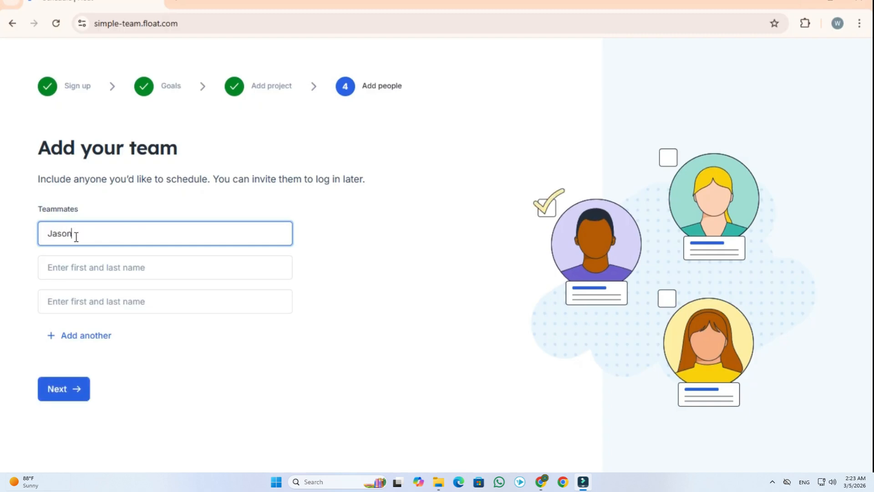
{"action": "key", "text": "Tab"}
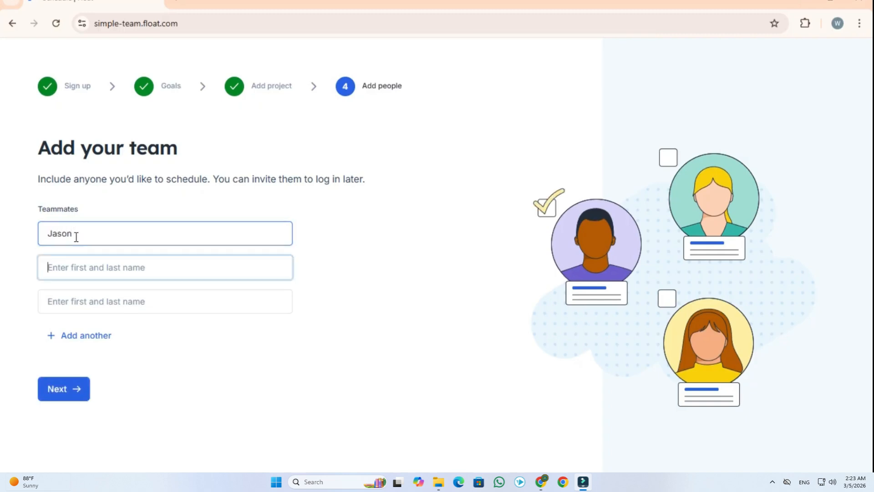
{"action": "type", "text": "Troy"}
{"action": "key", "text": "Tab"}
{"action": "type", "text": "Valerie"}
{"action": "key", "text": "Tab"}
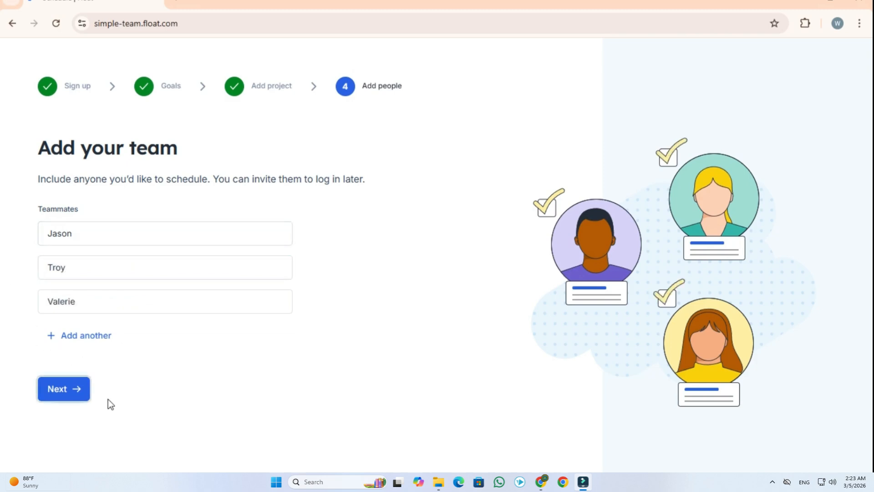
{"action": "left_click", "coordinate": [69, 336]}
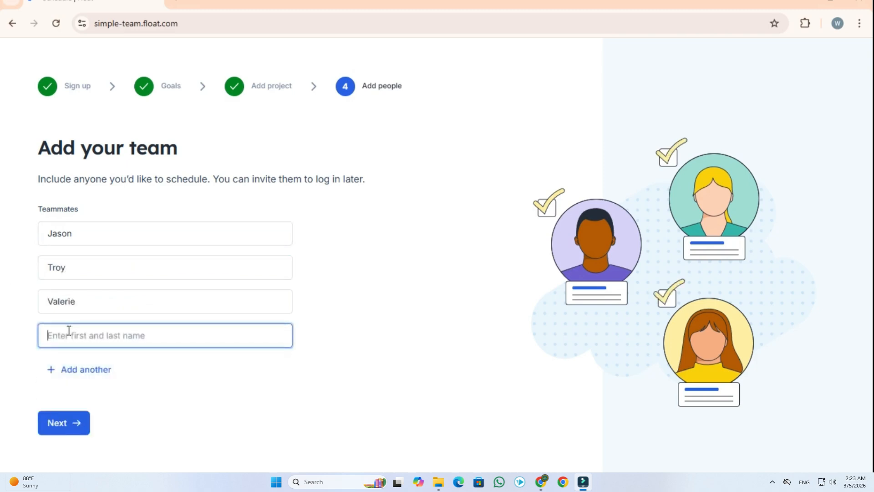
{"action": "left_click", "coordinate": [66, 427]}
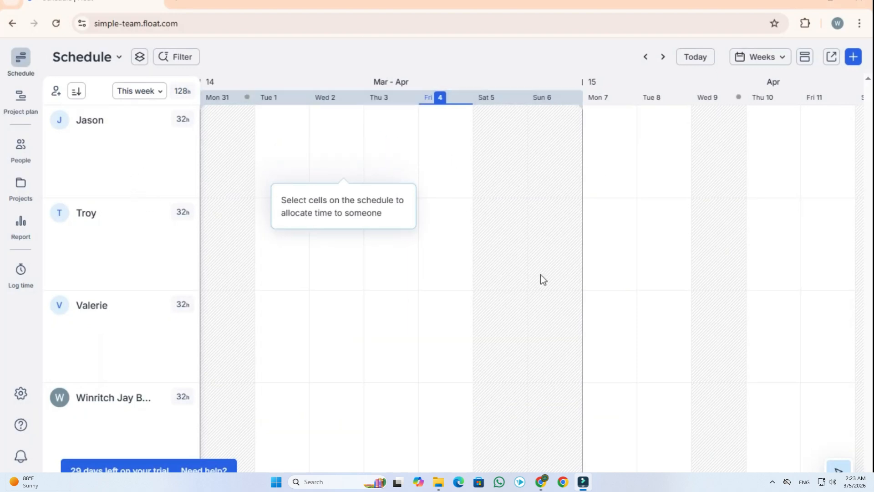
Open the Youtube Video project's details from the project list and expand its budget settings
{"action": "left_click", "coordinate": [21, 185]}
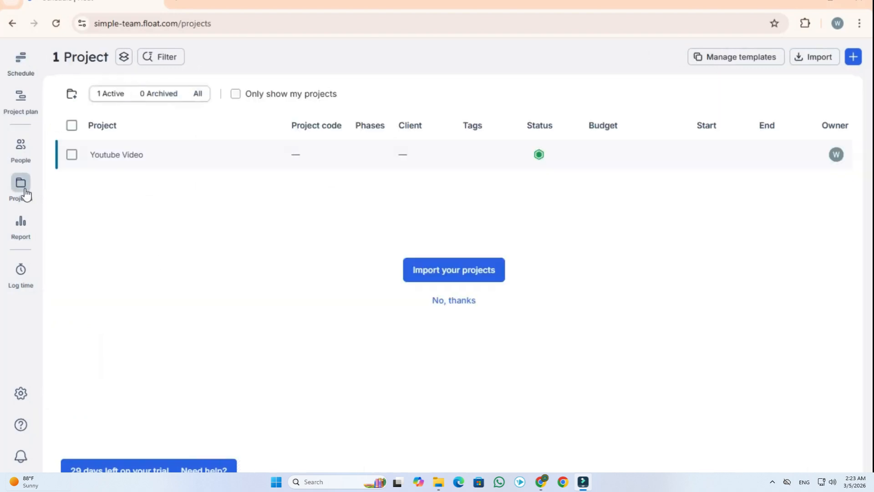
{"action": "left_click", "coordinate": [193, 154]}
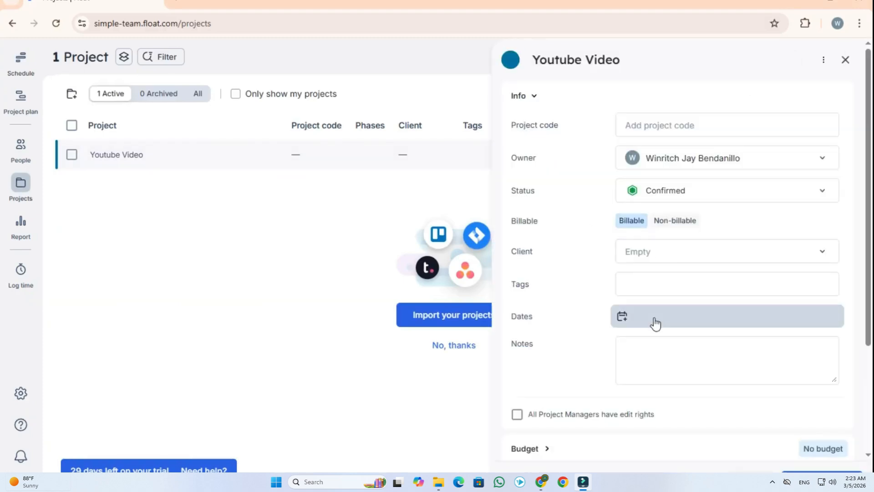
{"action": "scroll", "coordinate": [656, 314], "scroll_direction": "down", "scroll_amount": 2}
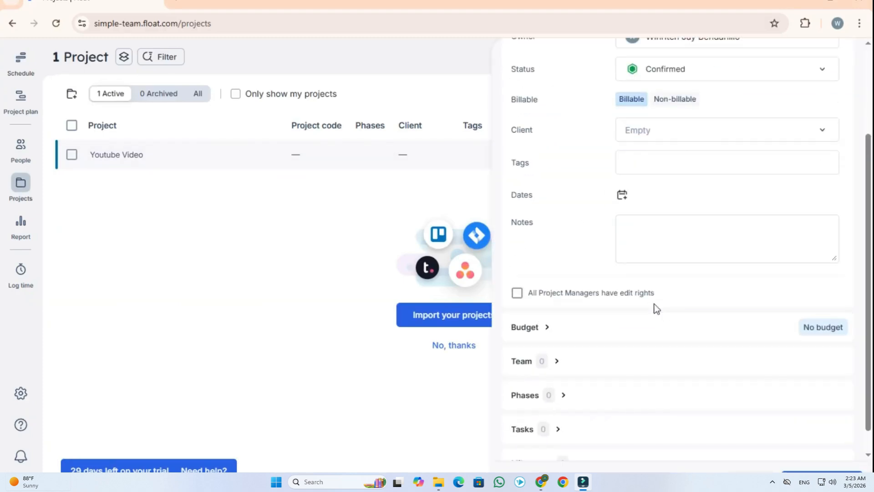
{"action": "left_click", "coordinate": [563, 329]}
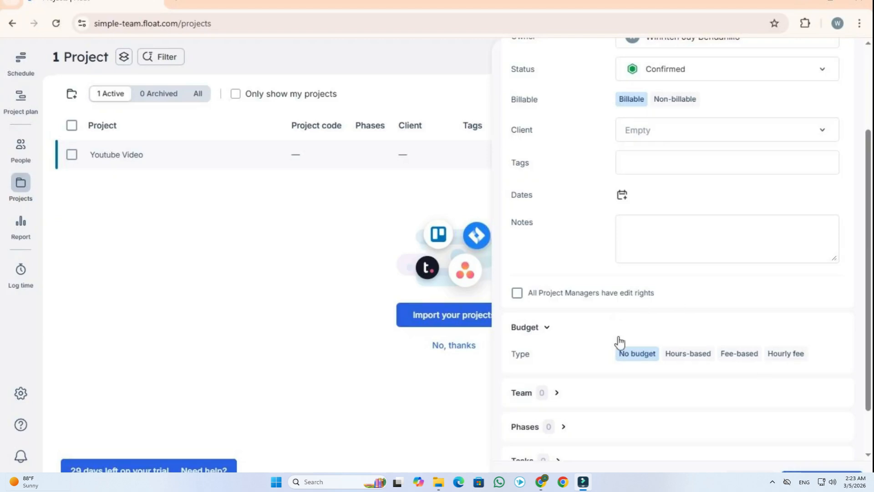
{"action": "scroll", "coordinate": [620, 341], "scroll_direction": "down", "scroll_amount": 1}
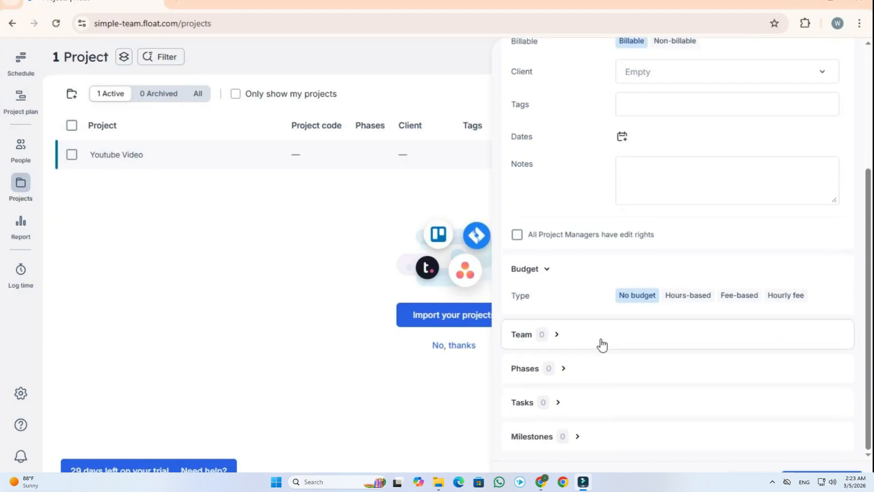
Add a project phase named "video idea" and set its start date to 26 Apr 2025
{"action": "left_click", "coordinate": [528, 369]}
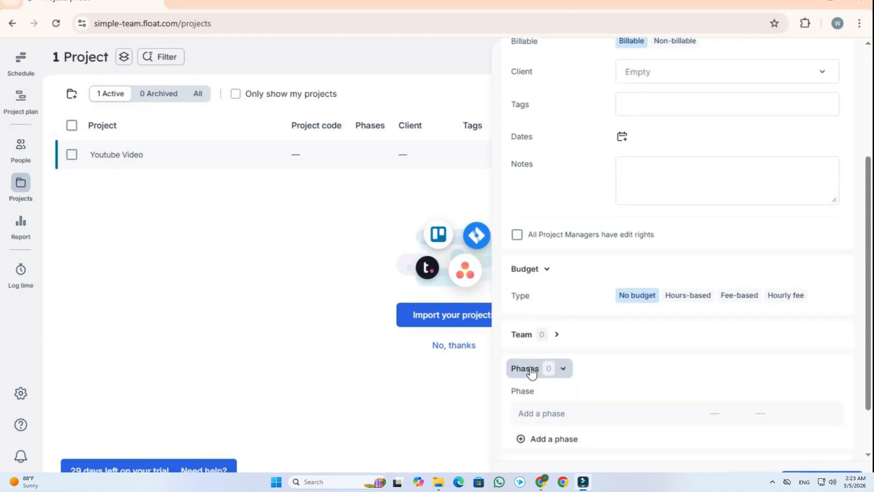
{"action": "left_click", "coordinate": [549, 412]}
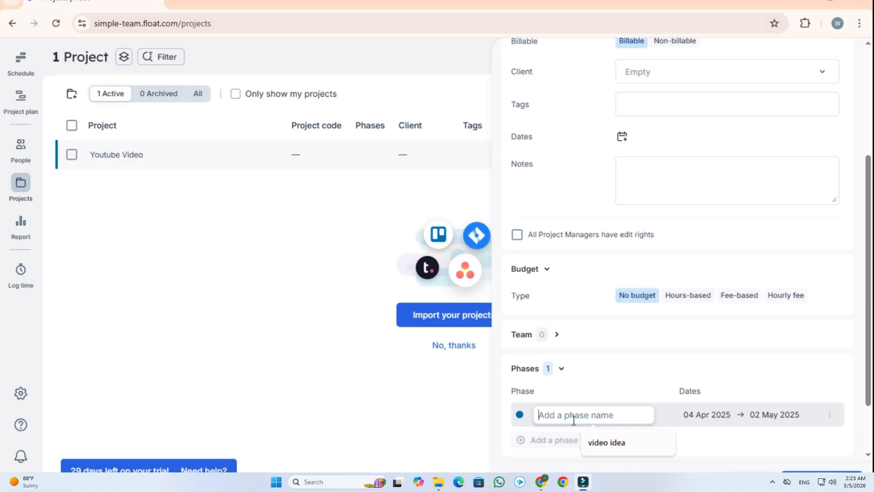
{"action": "left_click", "coordinate": [608, 442]}
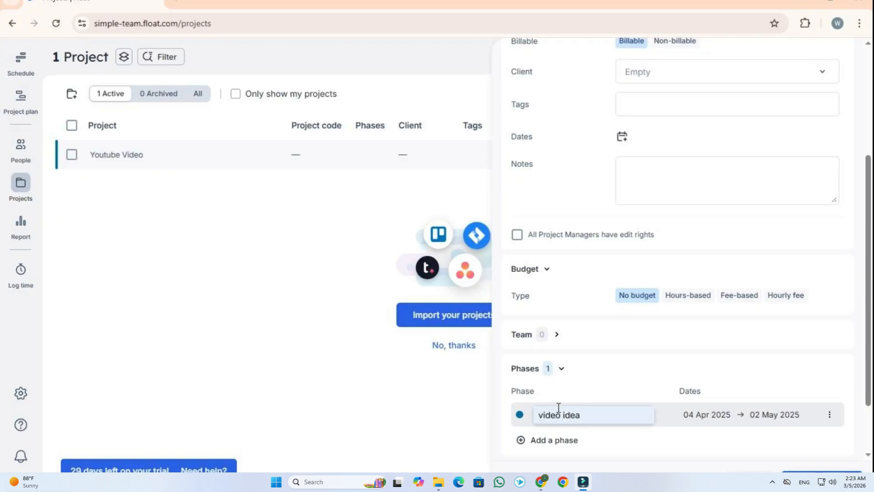
{"action": "left_click", "coordinate": [692, 414]}
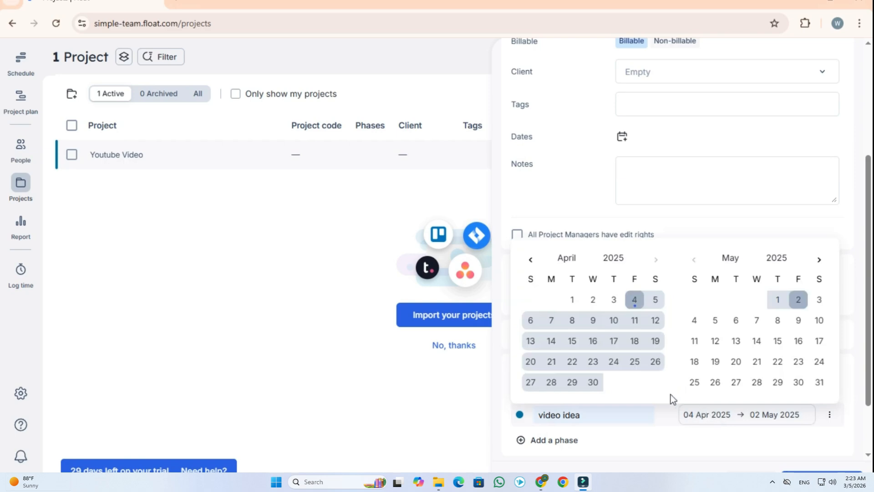
{"action": "left_click", "coordinate": [656, 361]}
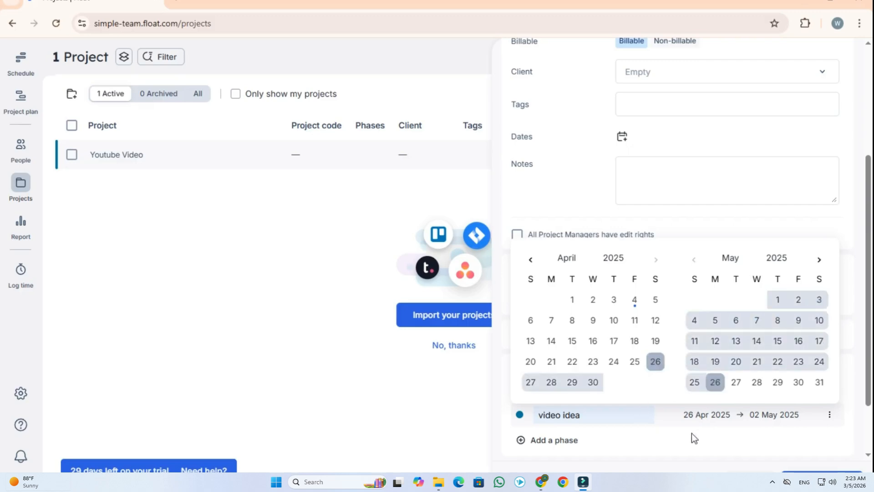
{"action": "left_click", "coordinate": [726, 427]}
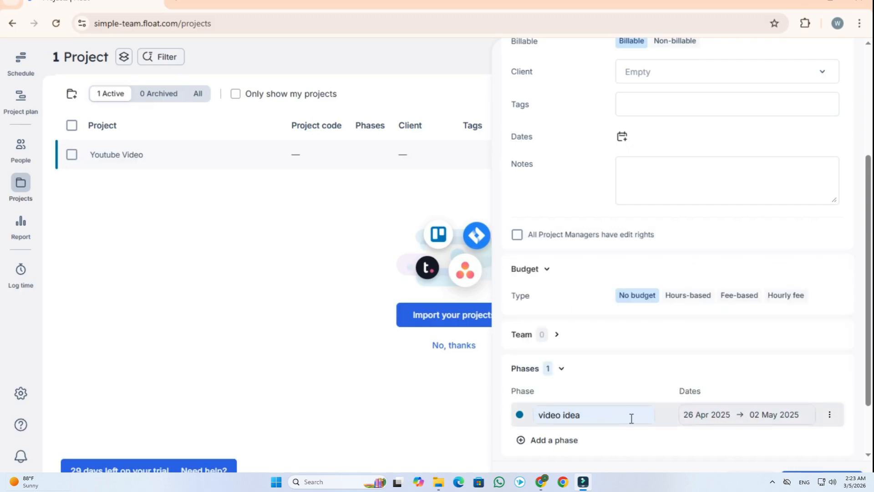
Add a second project phase named "script" that starts and ends on 27 Apr 2025
{"action": "left_click", "coordinate": [546, 440]}
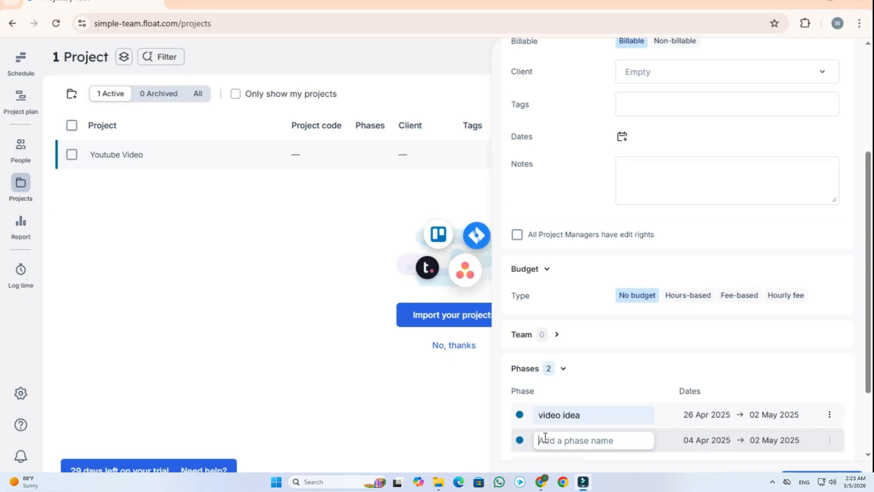
{"action": "left_click", "coordinate": [555, 440]}
{"action": "left_click", "coordinate": [594, 465]}
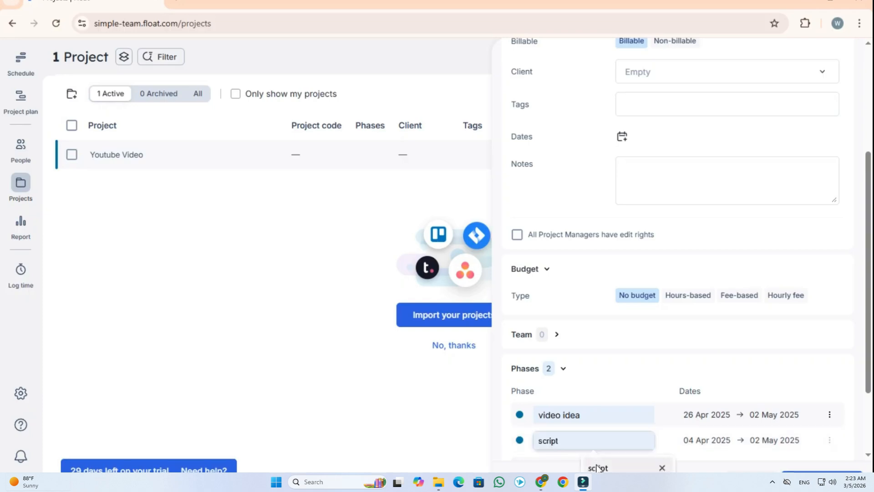
{"action": "left_click", "coordinate": [705, 441]}
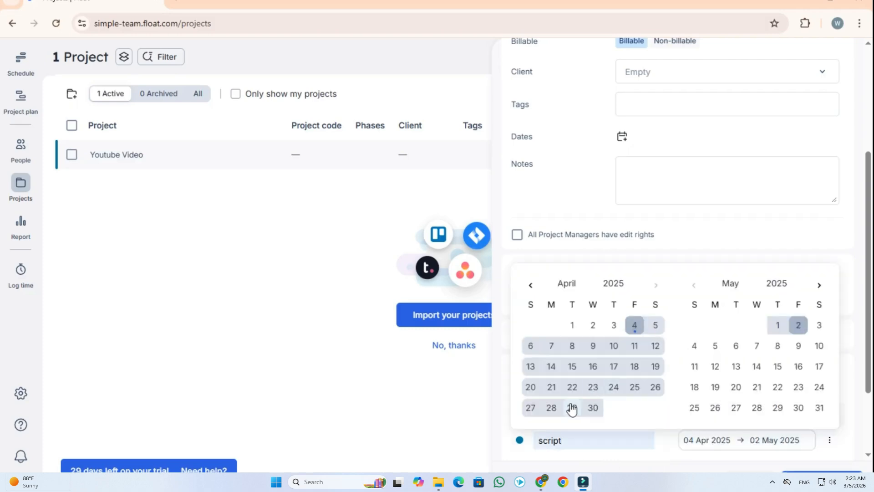
{"action": "left_click", "coordinate": [530, 409]}
{"action": "left_click", "coordinate": [530, 409]}
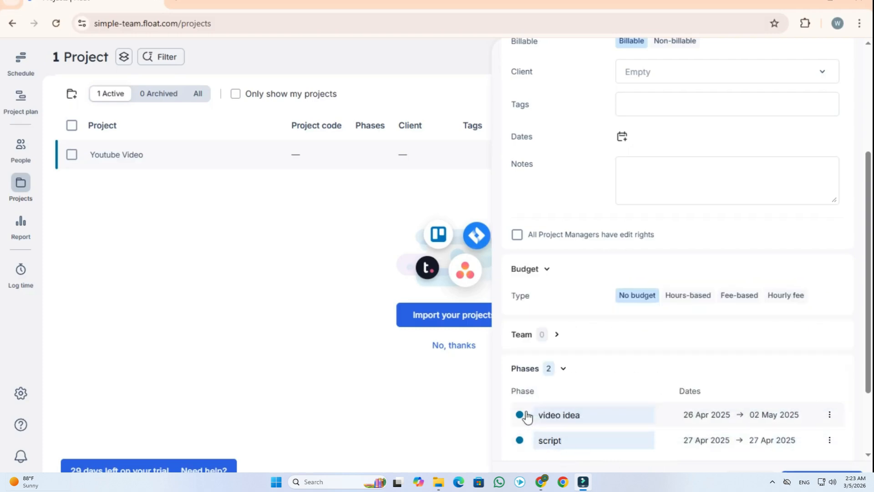
Add a third project phase named "film" that starts and ends on 30 Apr 2025
{"action": "scroll", "coordinate": [558, 424], "scroll_direction": "down", "scroll_amount": 2}
{"action": "left_click", "coordinate": [552, 368]}
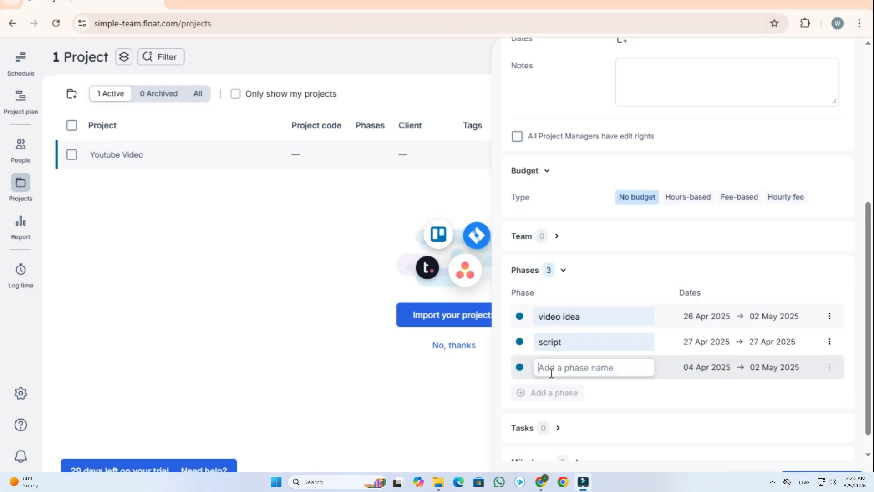
{"action": "type", "text": "film"}
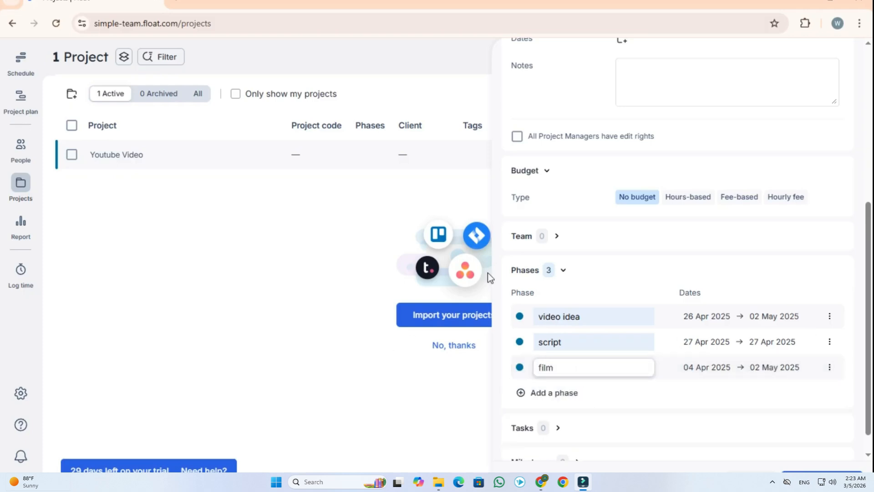
{"action": "left_click", "coordinate": [702, 370]}
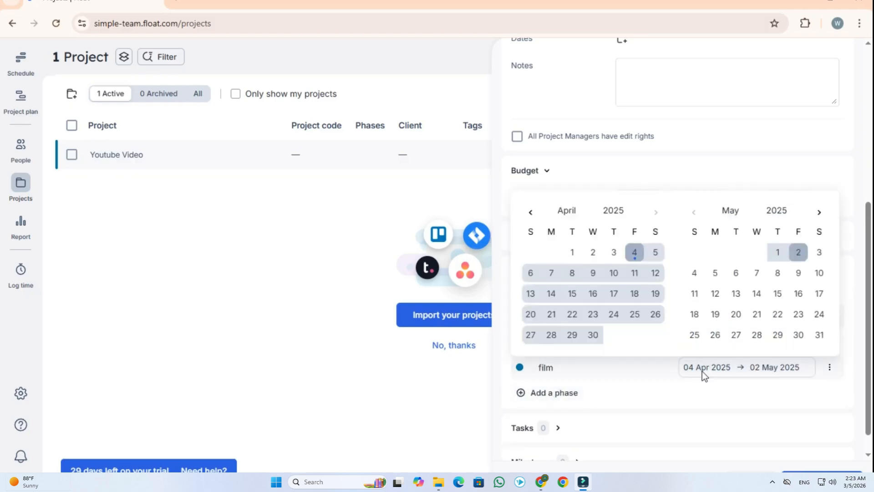
{"action": "left_click", "coordinate": [593, 336]}
{"action": "left_click", "coordinate": [593, 335]}
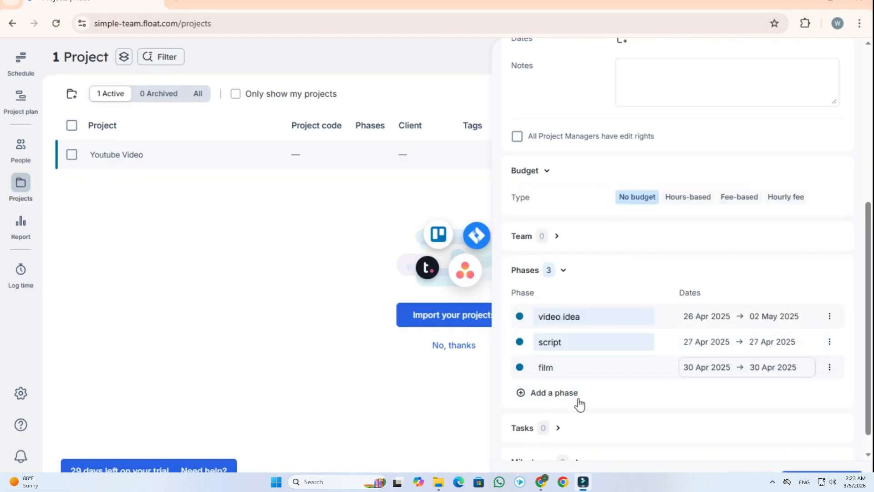
Review the project's milestones section without adding any, and save the Youtube Video project
{"action": "scroll", "coordinate": [634, 329], "scroll_direction": "down", "scroll_amount": 1}
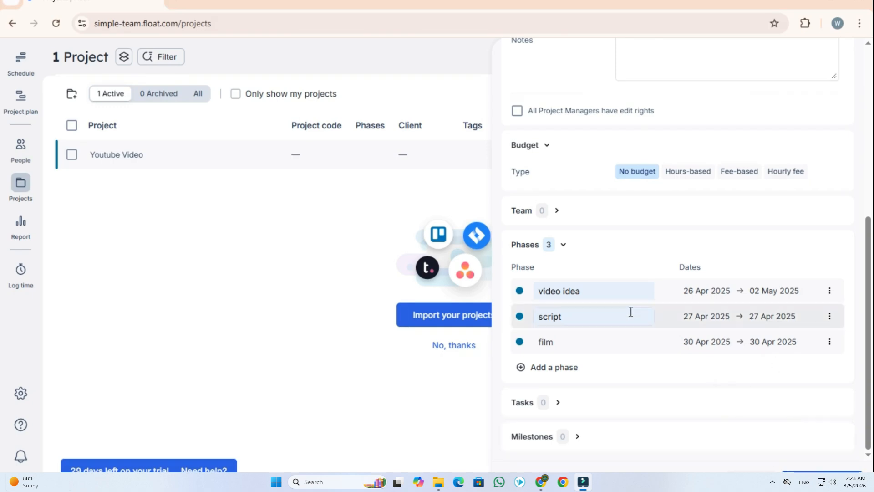
{"action": "left_click", "coordinate": [577, 438]}
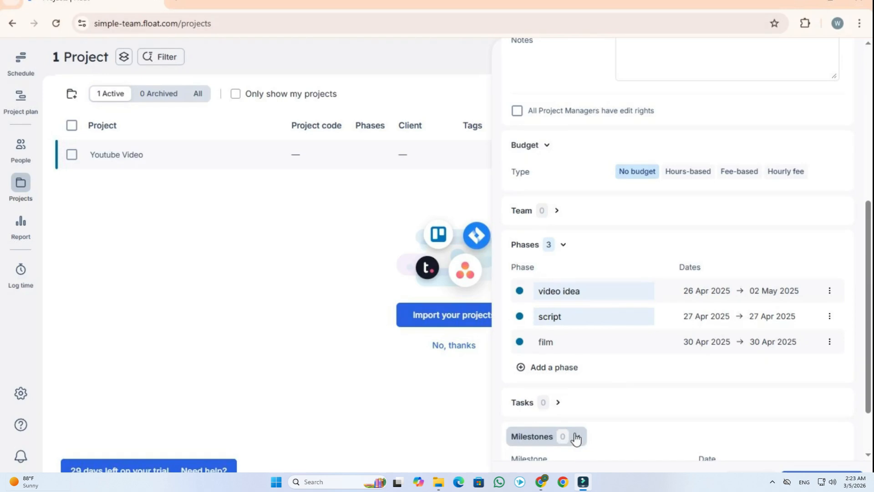
{"action": "scroll", "coordinate": [586, 407], "scroll_direction": "down", "scroll_amount": 2}
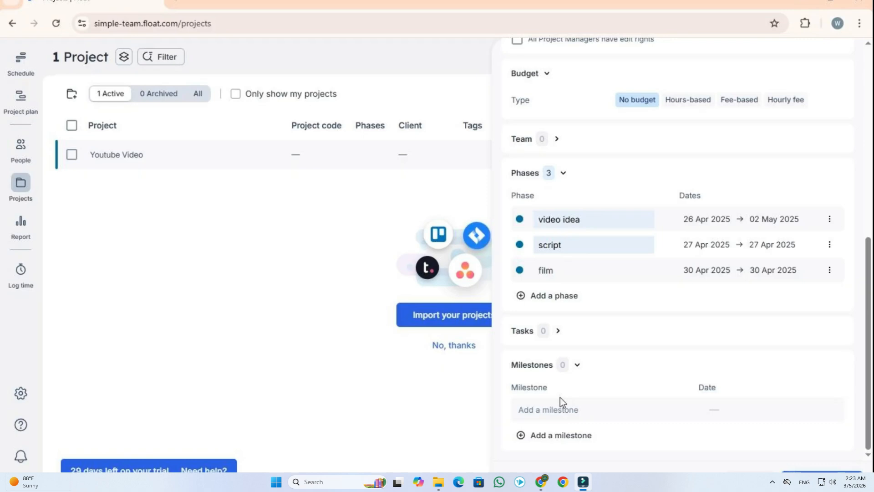
{"action": "left_click", "coordinate": [578, 366]}
{"action": "left_click", "coordinate": [808, 478]}
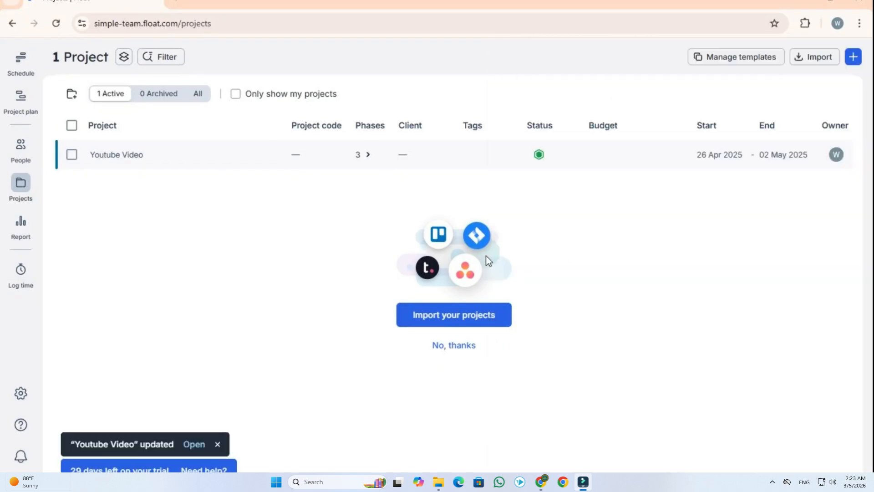
Show the phases of Youtube Video, assign one teammate to the video idea phase, and save it
{"action": "left_click", "coordinate": [368, 156]}
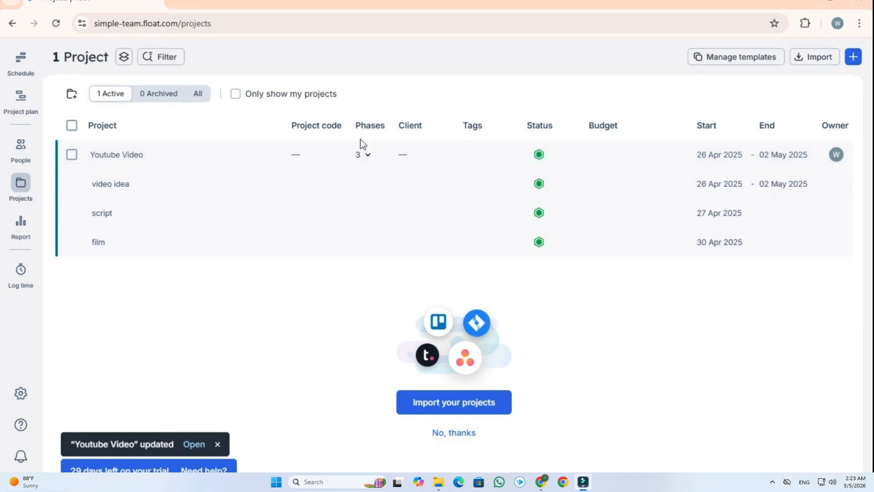
{"action": "left_click", "coordinate": [197, 179]}
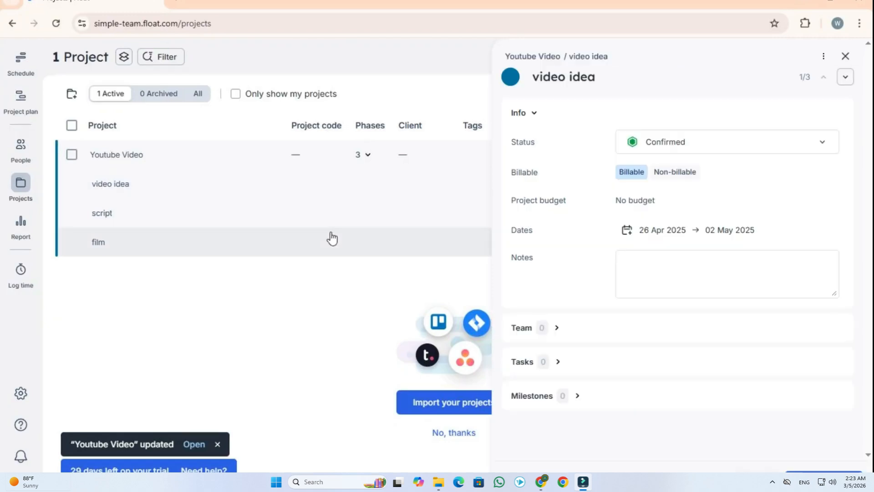
{"action": "left_click", "coordinate": [556, 329]}
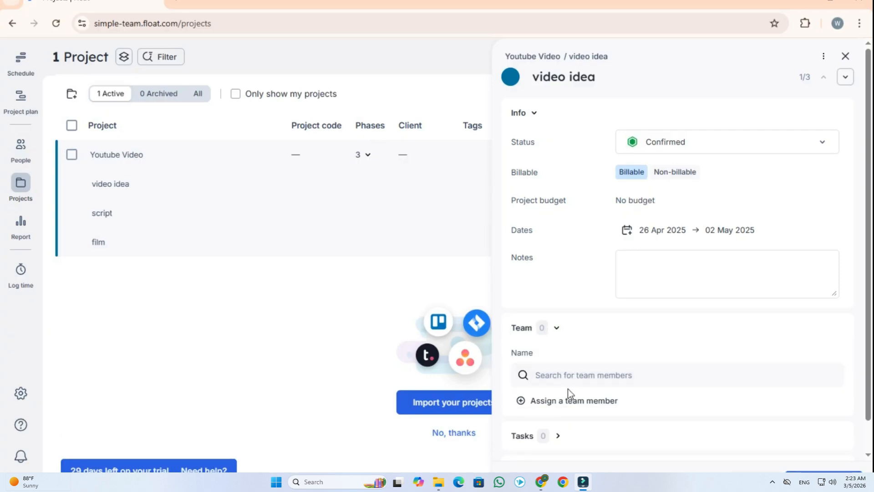
{"action": "left_click", "coordinate": [562, 378]}
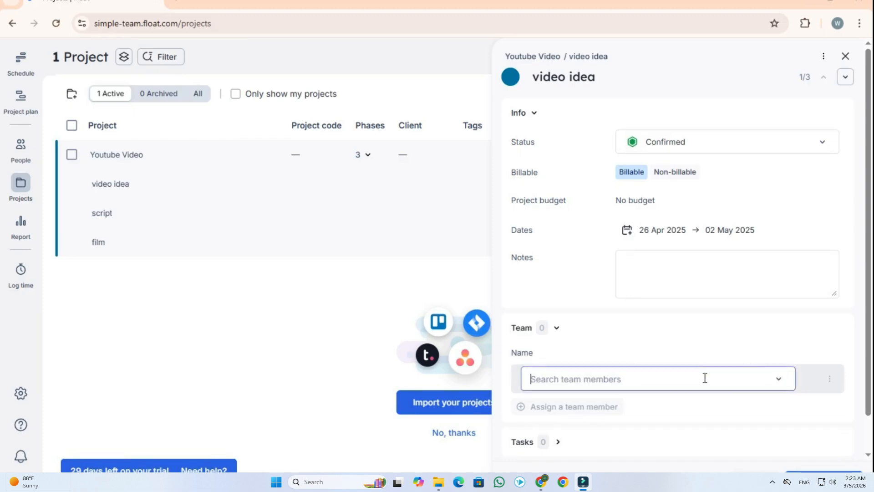
{"action": "type", "text": "tr"}
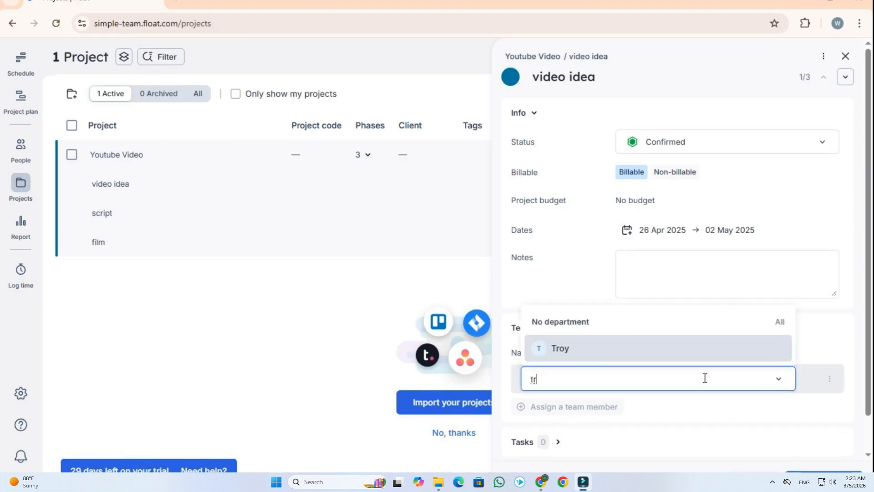
{"action": "left_click", "coordinate": [688, 357]}
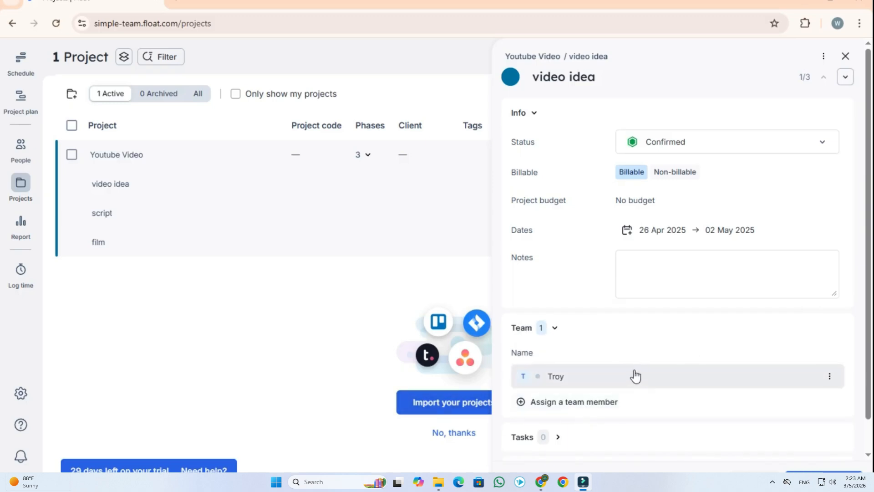
{"action": "left_click", "coordinate": [824, 474]}
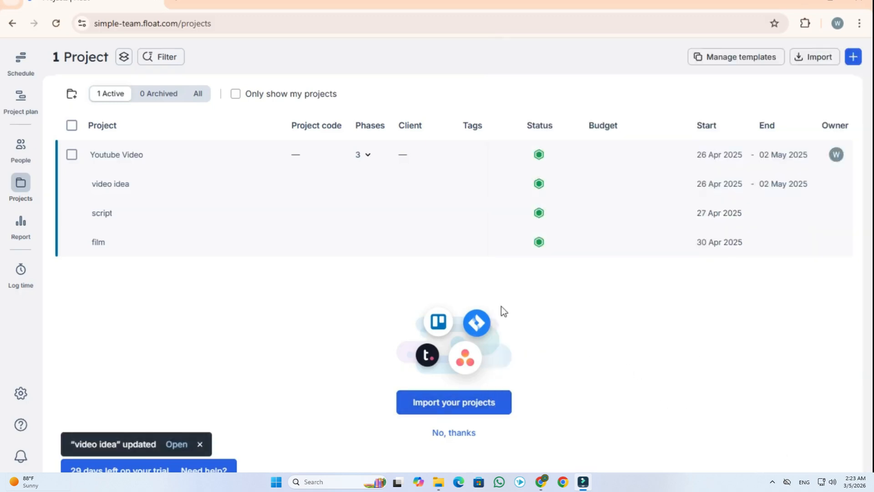
Assign a different teammate to the script phase and save the phase
{"action": "left_click", "coordinate": [215, 210]}
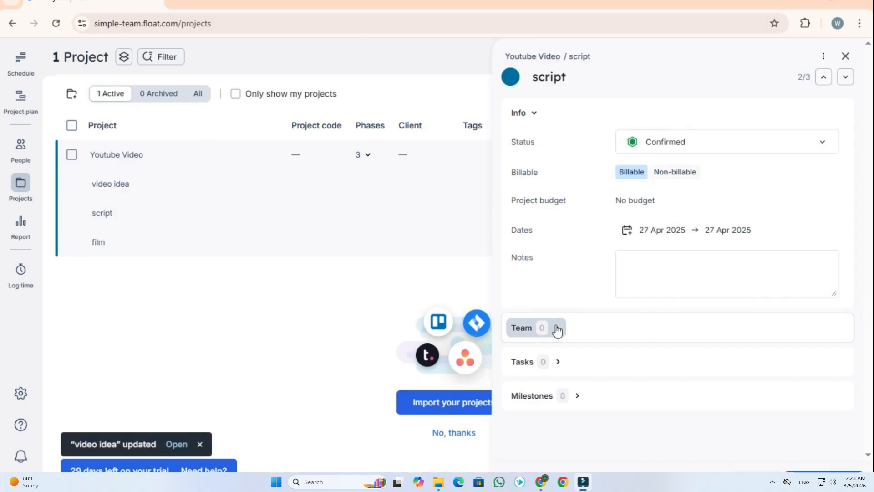
{"action": "left_click", "coordinate": [558, 331]}
{"action": "left_click", "coordinate": [576, 381]}
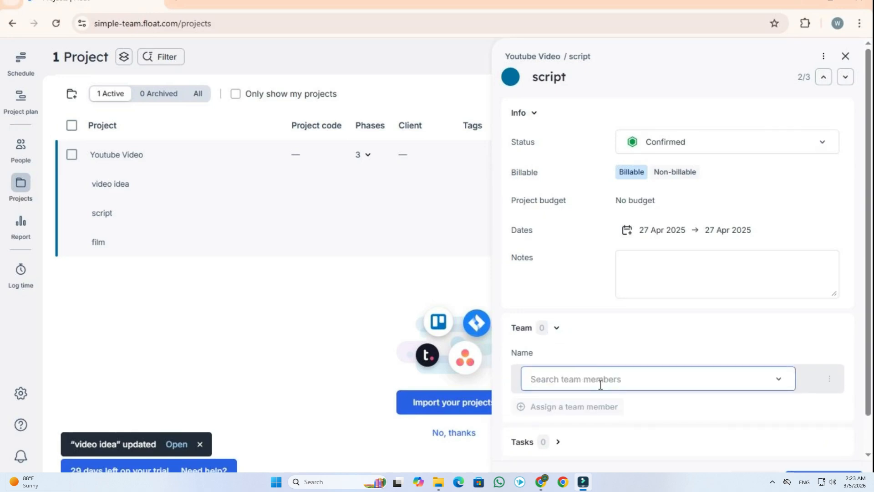
{"action": "type", "text": "ja"}
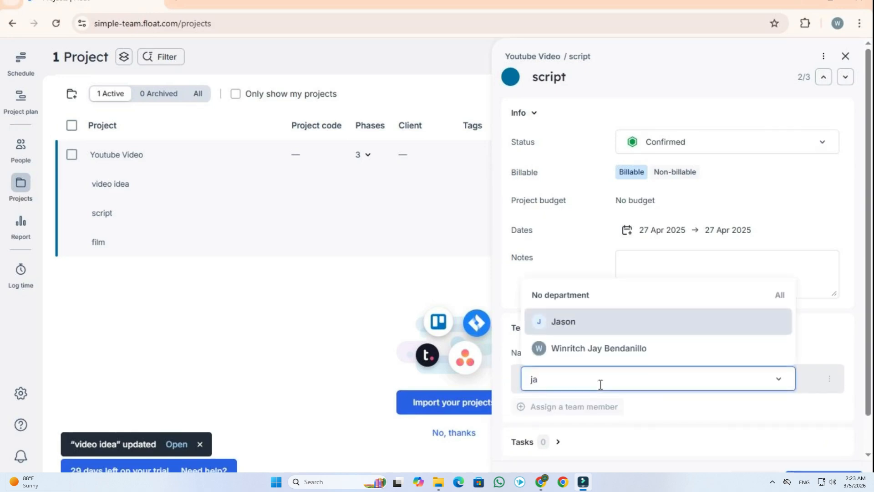
{"action": "left_click", "coordinate": [613, 323]}
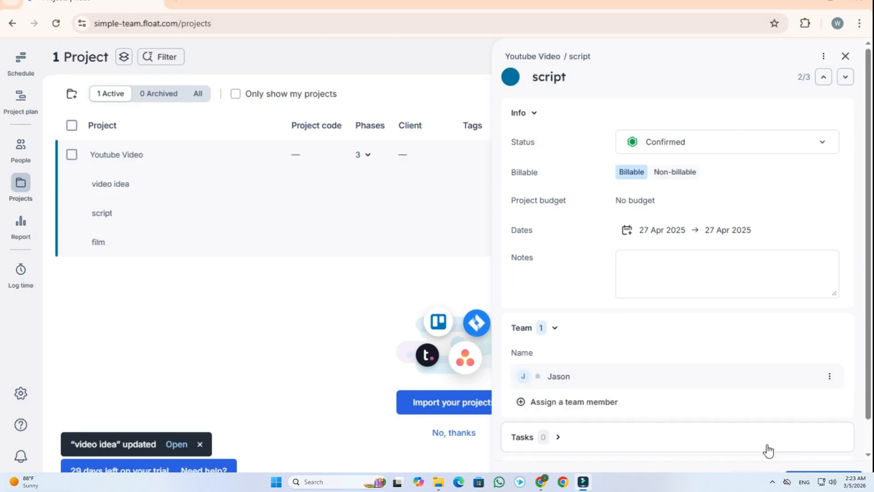
{"action": "left_click", "coordinate": [830, 469]}
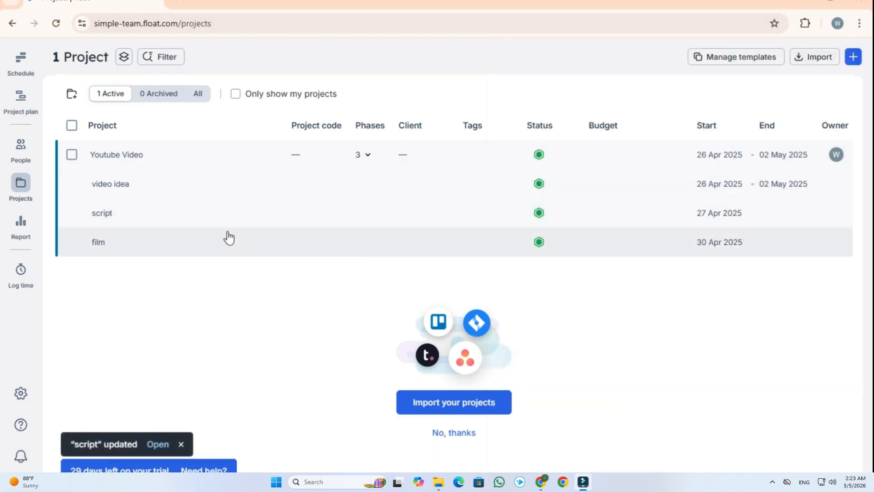
Assign the remaining teammate to the film phase and save the phase
{"action": "left_click", "coordinate": [226, 243]}
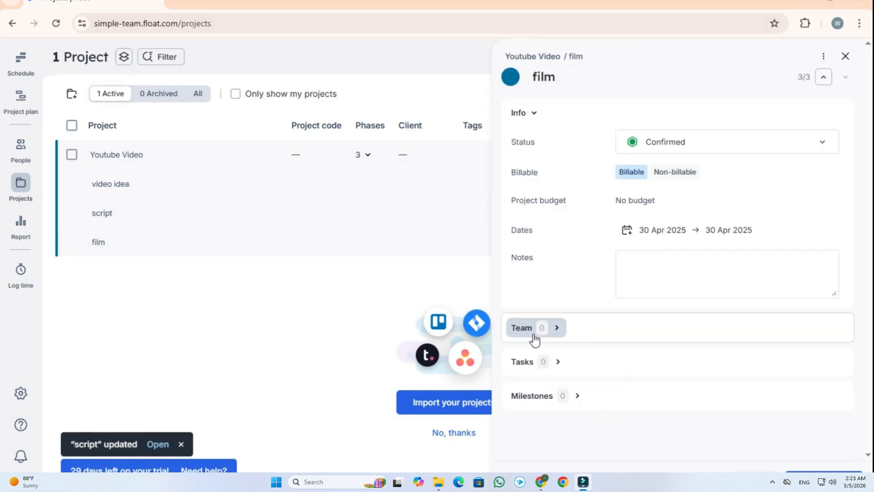
{"action": "left_click", "coordinate": [532, 330]}
{"action": "left_click", "coordinate": [580, 372]}
{"action": "type", "text": "valerie"}
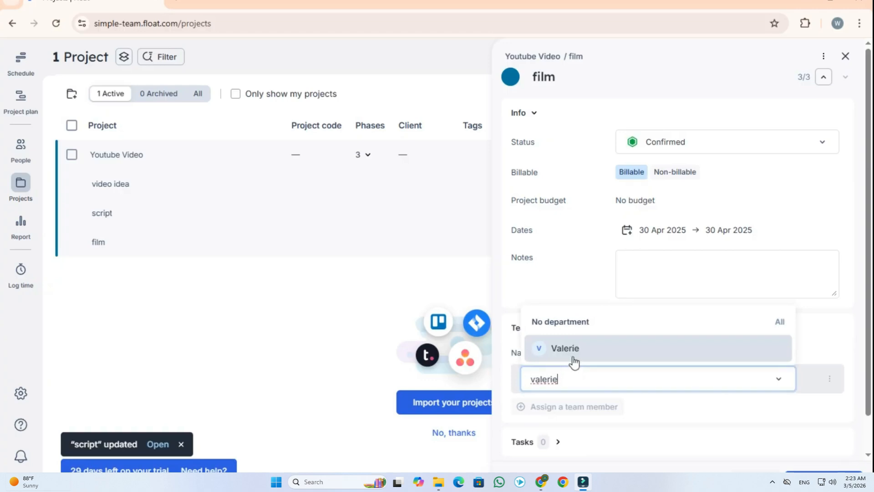
{"action": "left_click", "coordinate": [573, 357]}
{"action": "left_click", "coordinate": [819, 469]}
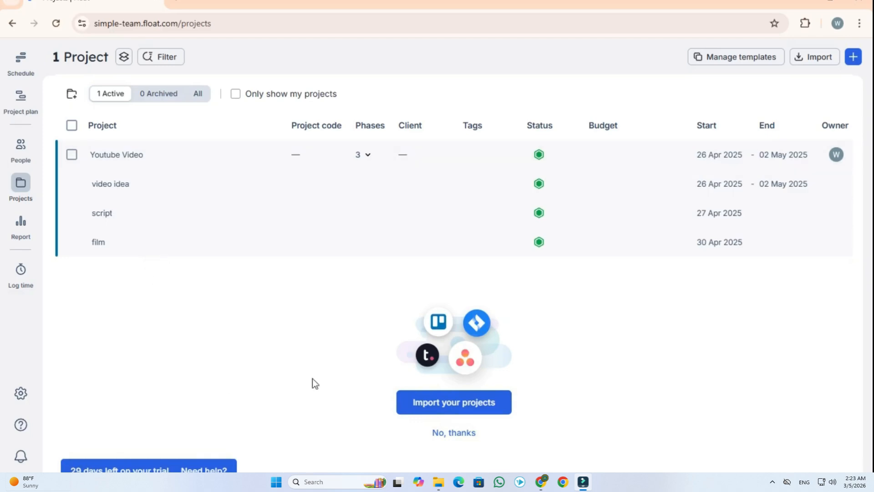
View the weekly time log and examine the report's capacity chart and per-person figures
{"action": "left_click", "coordinate": [20, 270]}
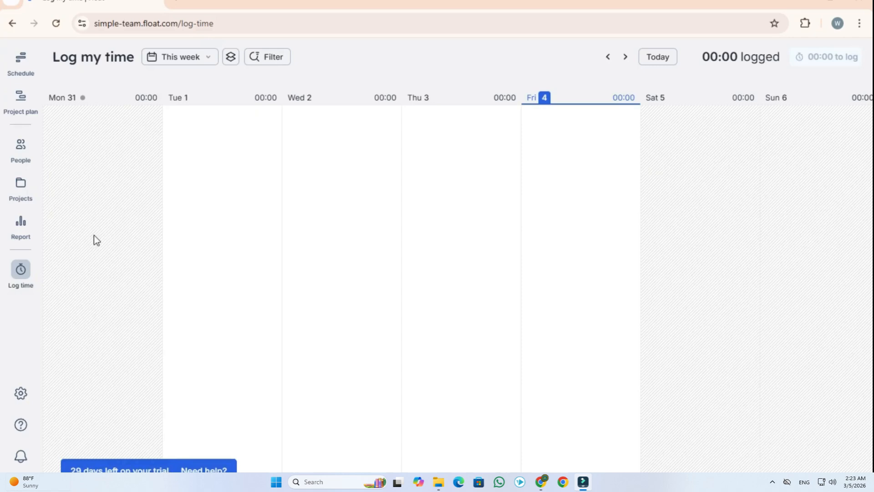
{"action": "left_click", "coordinate": [21, 223]}
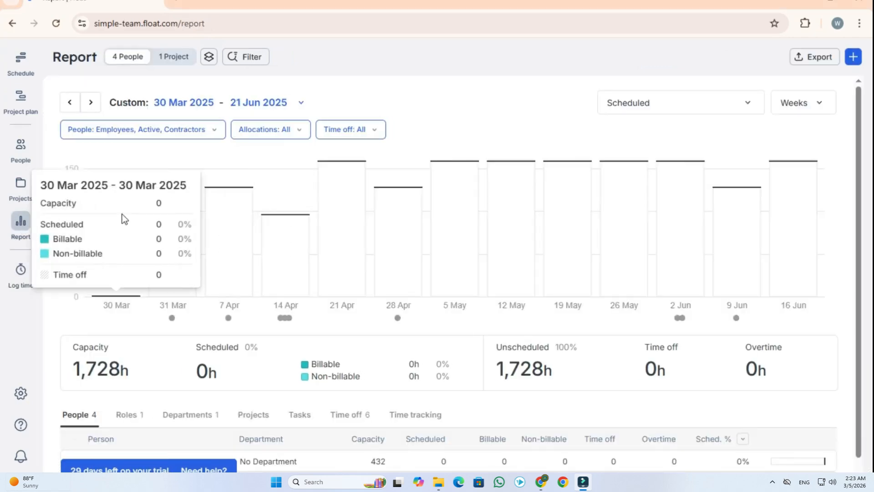
{"action": "scroll", "coordinate": [633, 285], "scroll_direction": "down", "scroll_amount": 1}
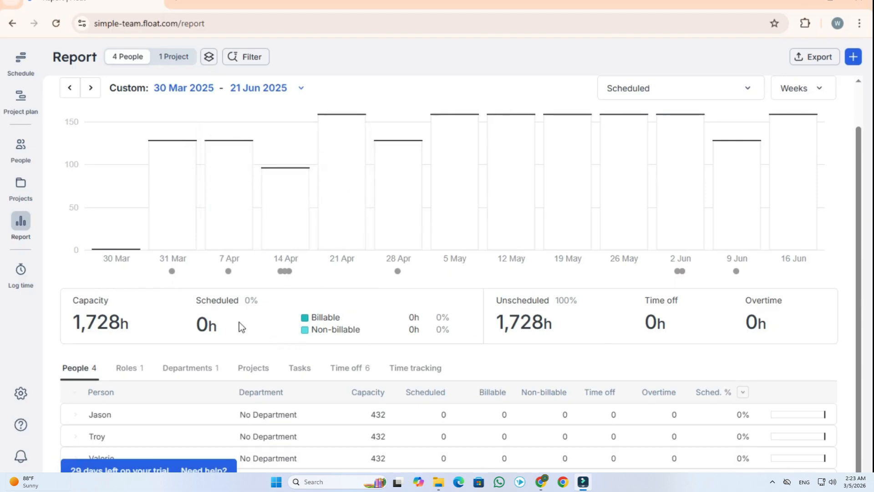
{"action": "scroll", "coordinate": [294, 319], "scroll_direction": "up", "scroll_amount": 2}
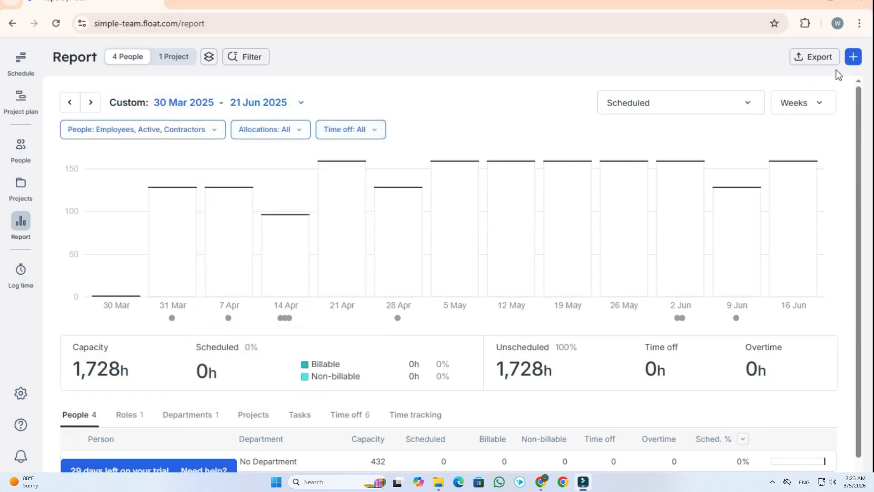
View the project templates manager and the blank new template form, and close it without creating a template
{"action": "left_click", "coordinate": [858, 58]}
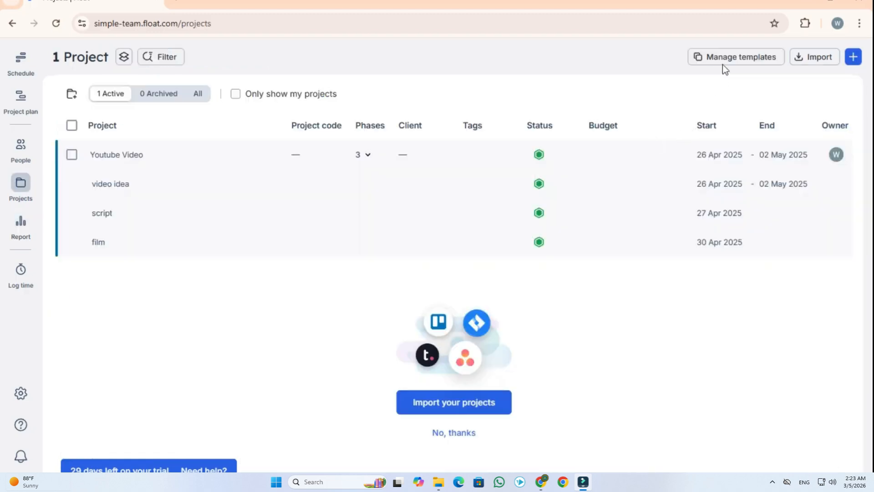
{"action": "left_click", "coordinate": [718, 60]}
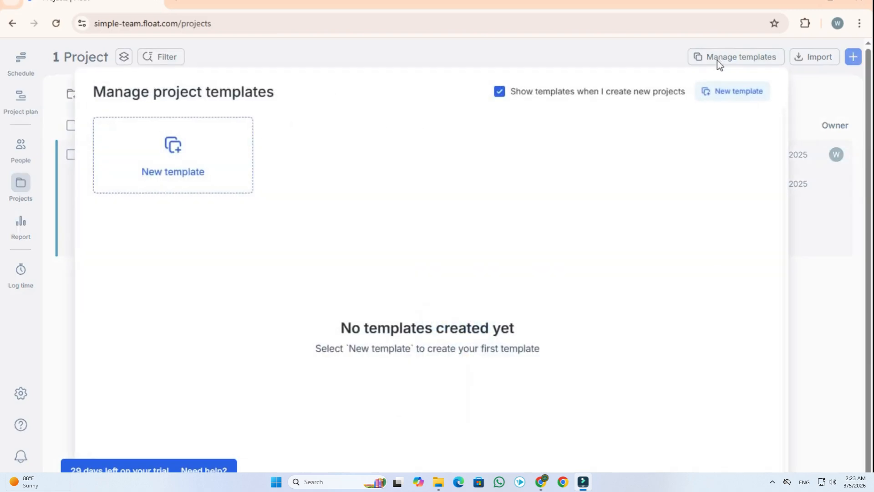
{"action": "left_click", "coordinate": [195, 166]}
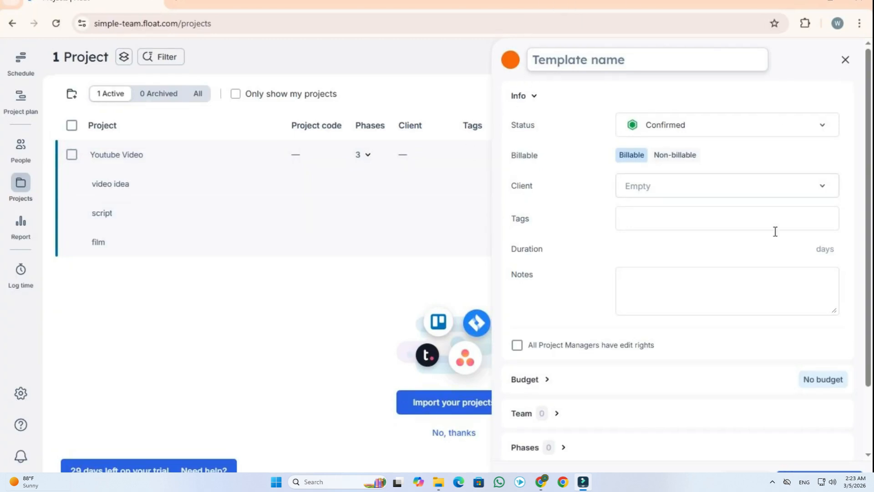
{"action": "key", "text": "Escape"}
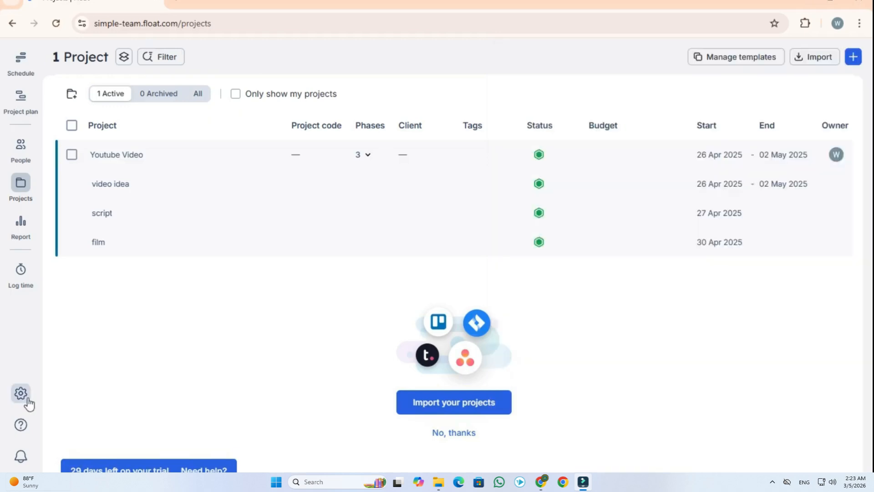
Open the team settings and compare the Starter, Pro and Enterprise plans on the Plans & billing page
{"action": "left_click", "coordinate": [21, 392]}
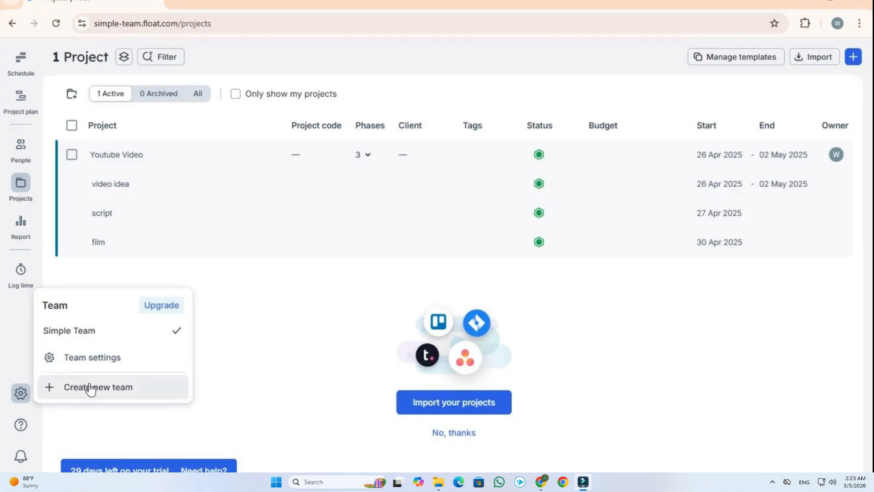
{"action": "left_click", "coordinate": [91, 388]}
{"action": "left_click", "coordinate": [21, 393]}
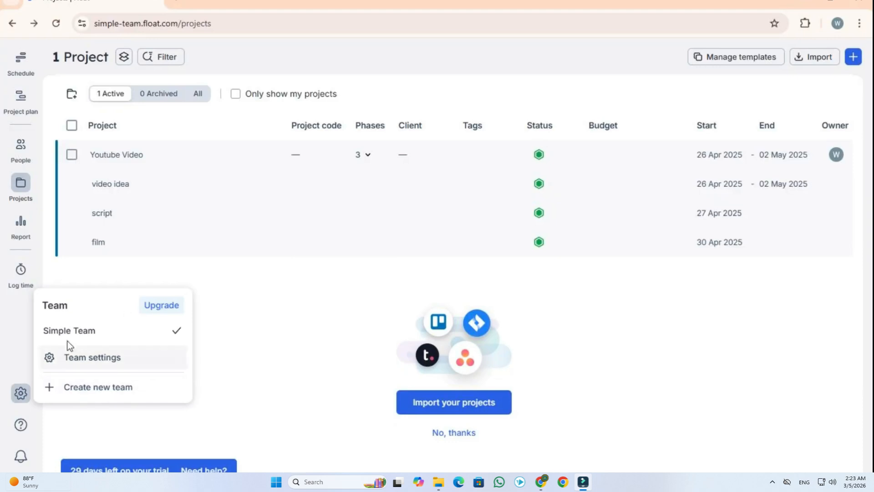
{"action": "left_click", "coordinate": [97, 363]}
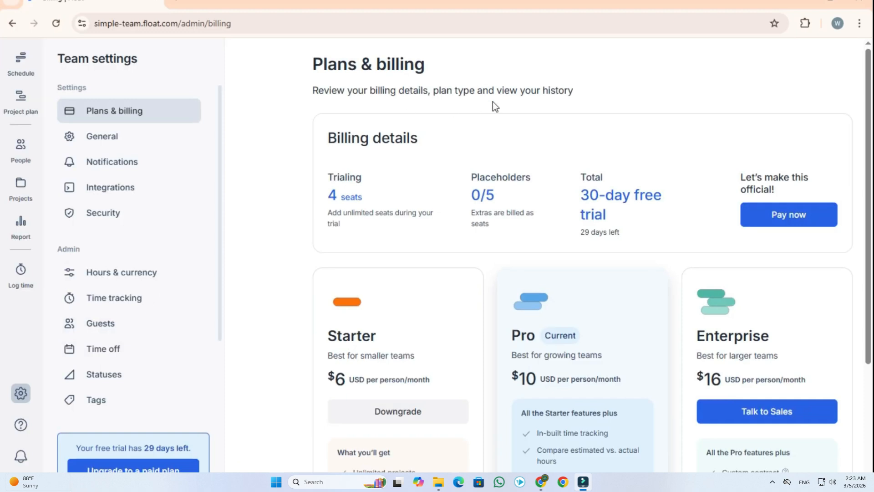
{"action": "scroll", "coordinate": [476, 291], "scroll_direction": "down", "scroll_amount": 4}
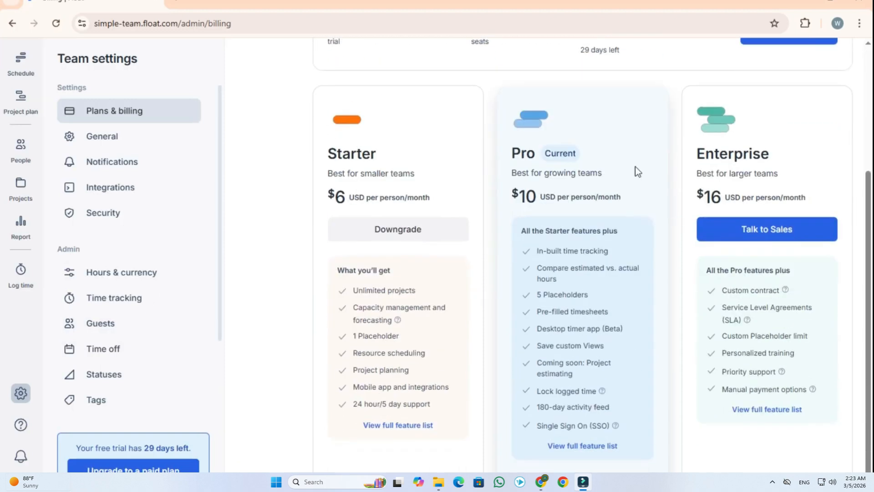
{"action": "scroll", "coordinate": [420, 350], "scroll_direction": "down", "scroll_amount": 1}
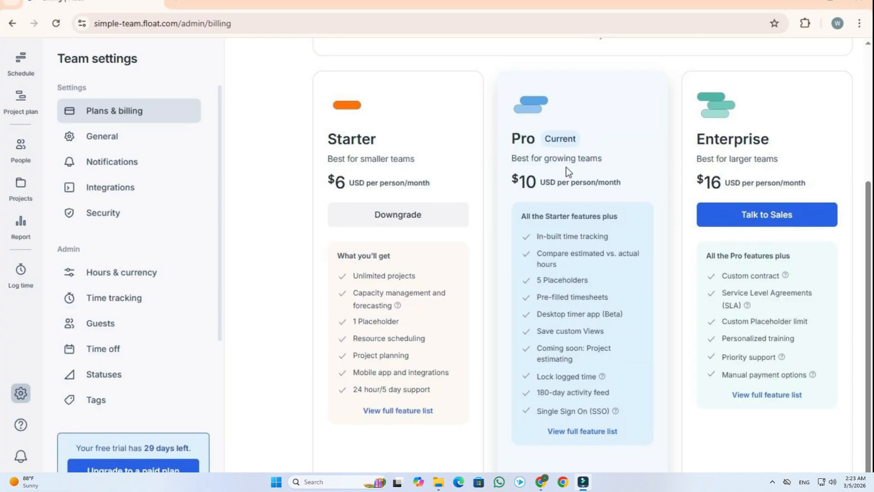
Examine the General team settings, covering the account owner, the team name and URL, and team deletion
{"action": "left_click", "coordinate": [141, 135]}
{"action": "scroll", "coordinate": [407, 151], "scroll_direction": "up", "scroll_amount": 1}
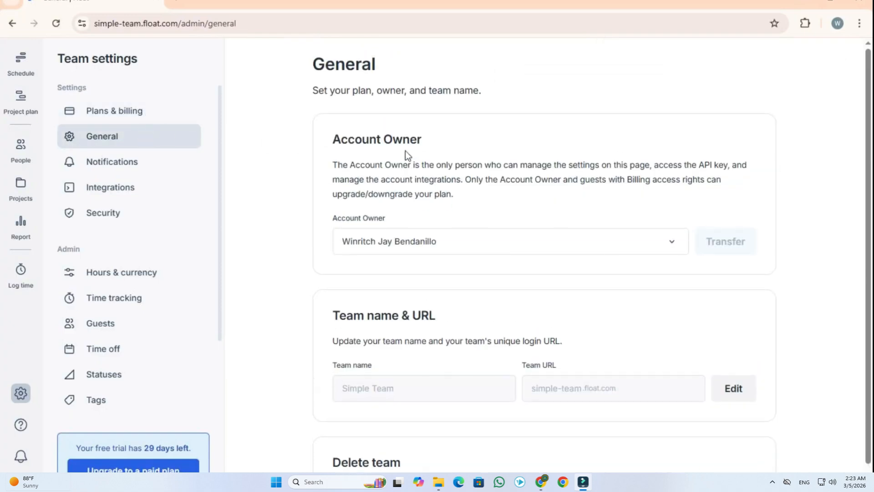
{"action": "scroll", "coordinate": [407, 151], "scroll_direction": "down", "scroll_amount": 1}
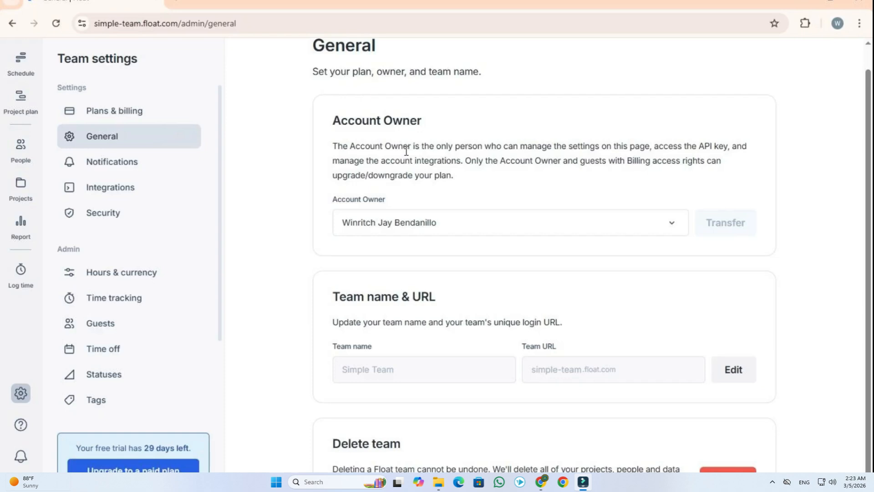
{"action": "scroll", "coordinate": [407, 151], "scroll_direction": "down", "scroll_amount": 1}
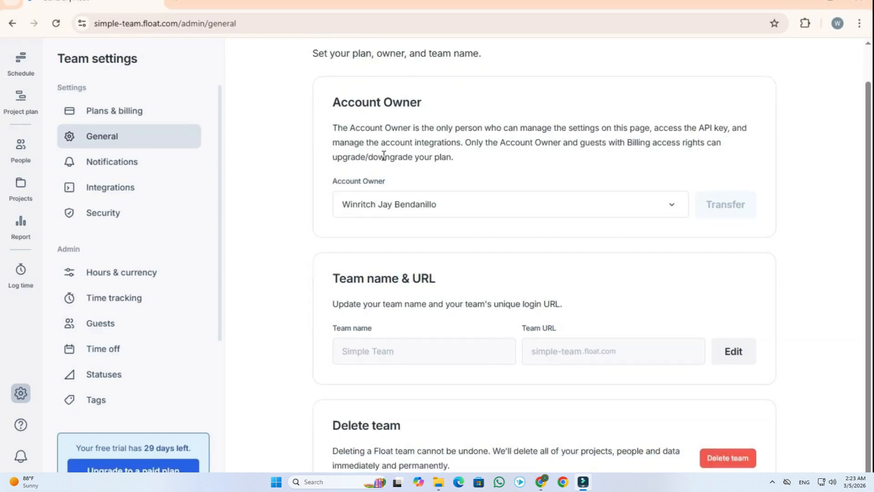
{"action": "scroll", "coordinate": [364, 45], "scroll_direction": "up", "scroll_amount": 2}
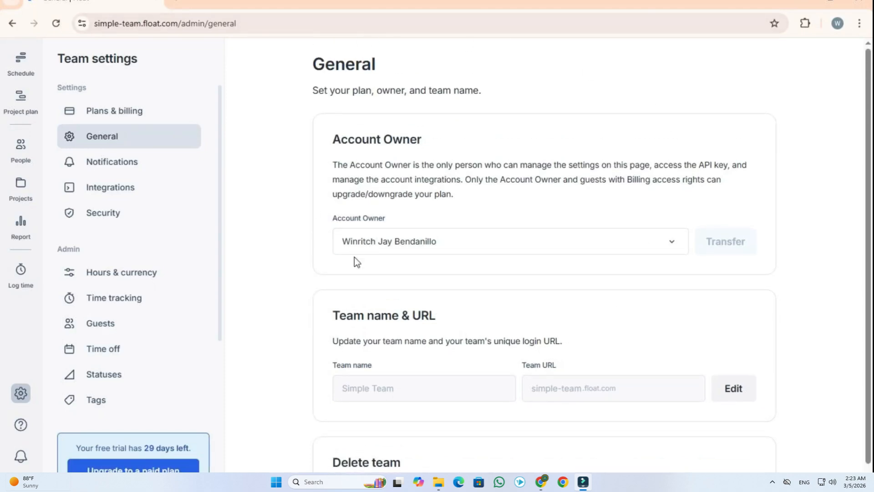
Examine the available integrations, from the project management apps to Linear cycle planning, Slack and Zapier
{"action": "left_click", "coordinate": [137, 186]}
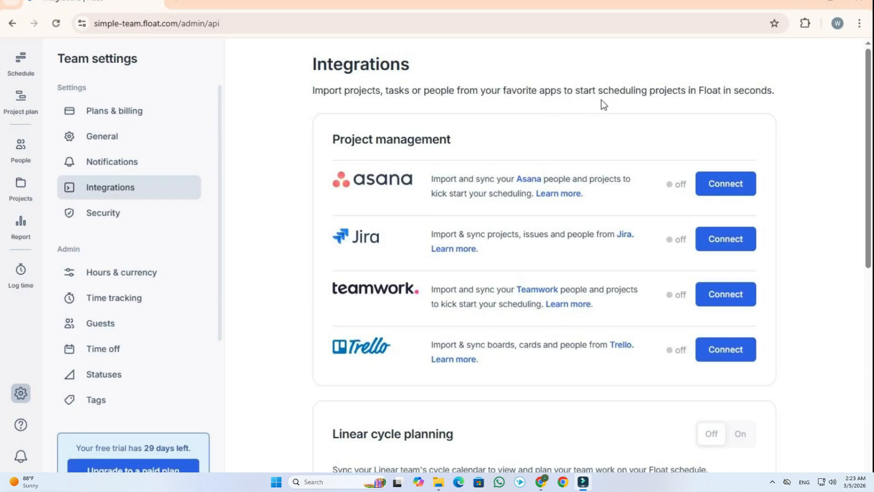
{"action": "scroll", "coordinate": [598, 137], "scroll_direction": "down", "scroll_amount": 4}
{"action": "scroll", "coordinate": [391, 287], "scroll_direction": "down", "scroll_amount": 4}
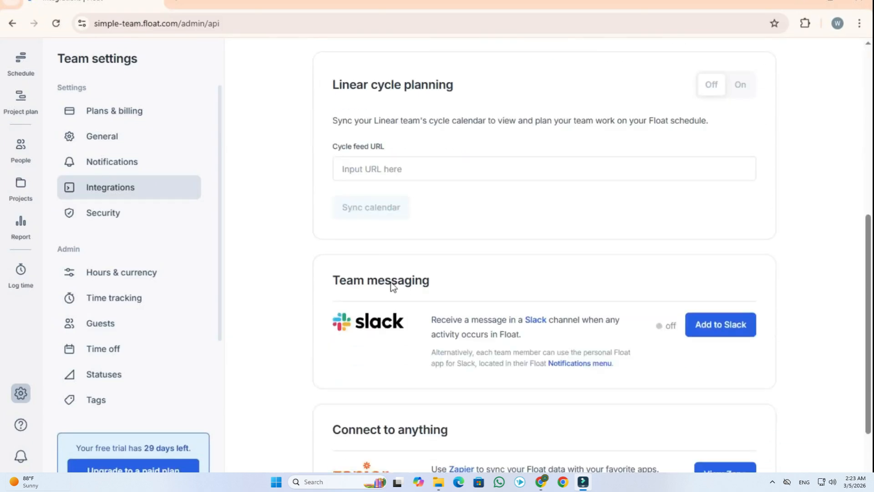
View the Hours & currency settings and the Time tracking settings, and look through the remaining Admin categories
{"action": "left_click", "coordinate": [86, 278]}
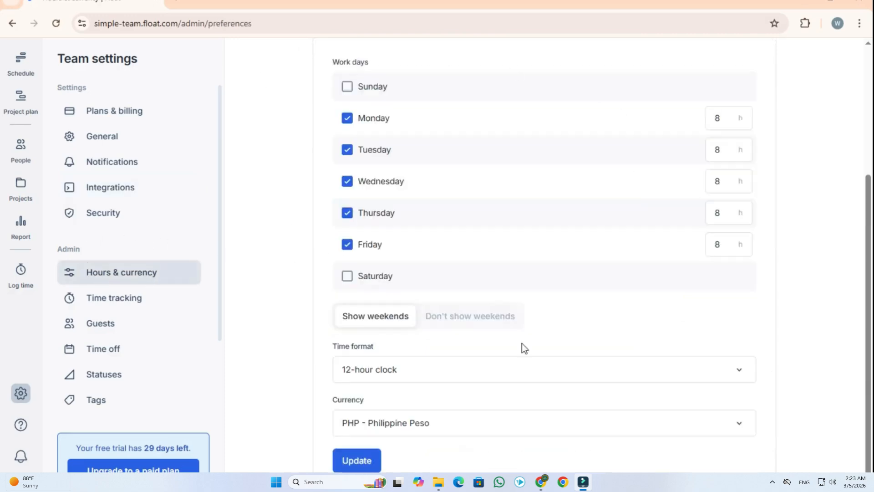
{"action": "left_click", "coordinate": [101, 308]}
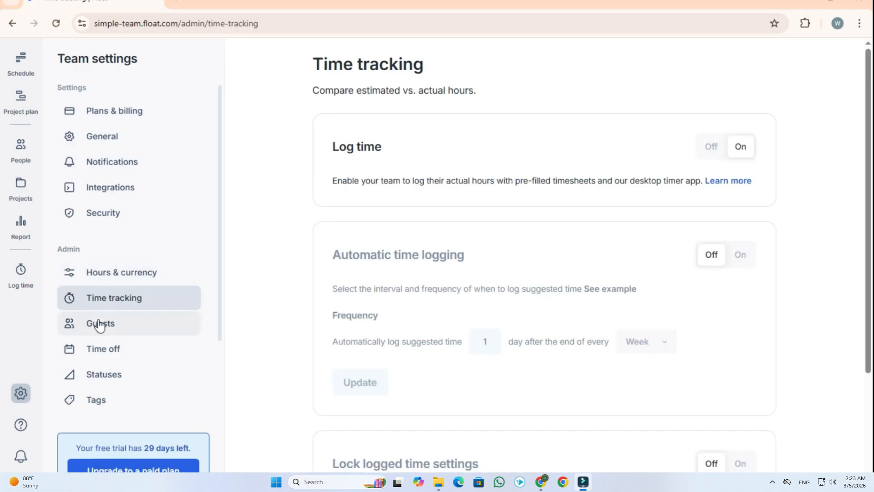
{"action": "scroll", "coordinate": [100, 325], "scroll_direction": "down", "scroll_amount": 2}
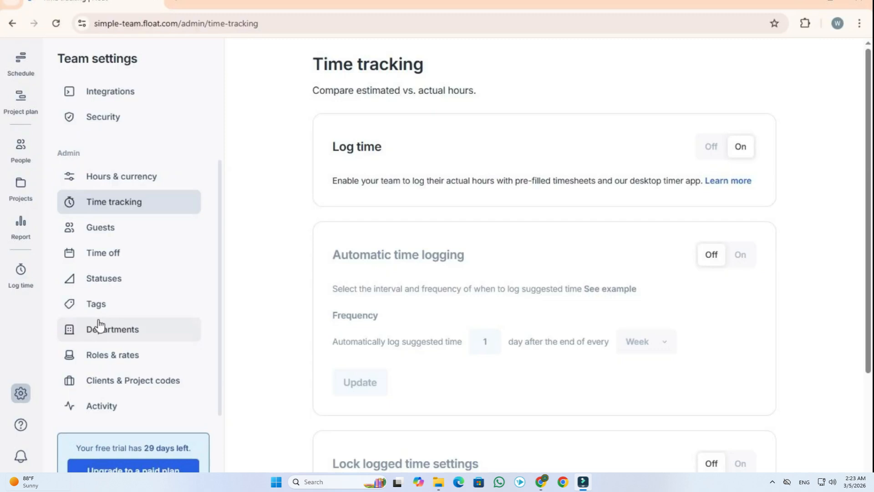
{"action": "scroll", "coordinate": [101, 327], "scroll_direction": "up", "scroll_amount": 2}
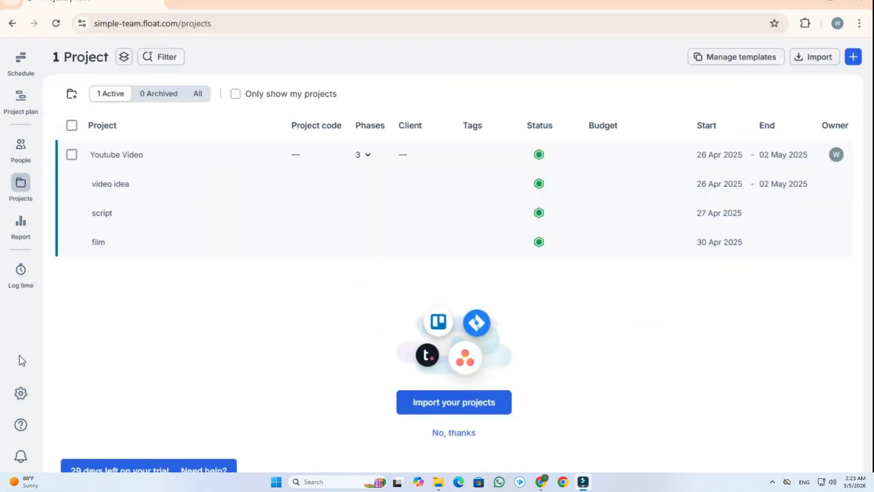
Reopen the team settings from the projects page to view the billing plans again
{"action": "left_click", "coordinate": [20, 394]}
{"action": "left_click", "coordinate": [71, 354]}
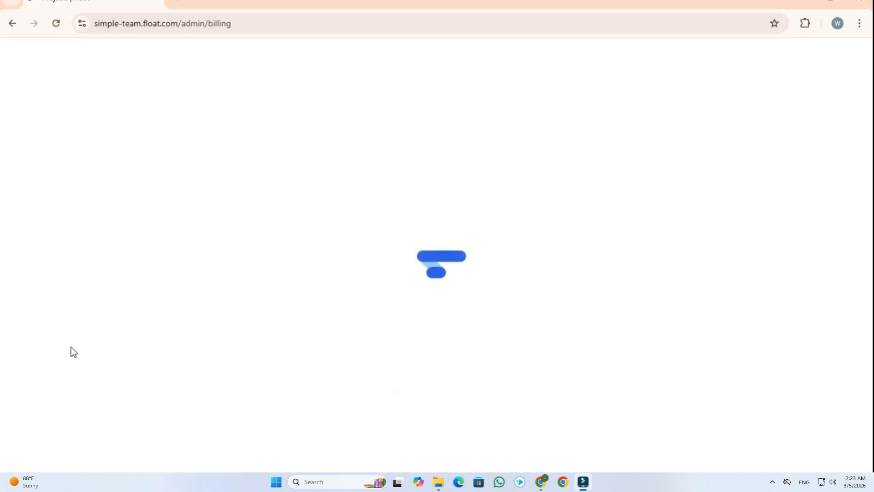
{"action": "scroll", "coordinate": [67, 326], "scroll_direction": "down", "scroll_amount": 2}
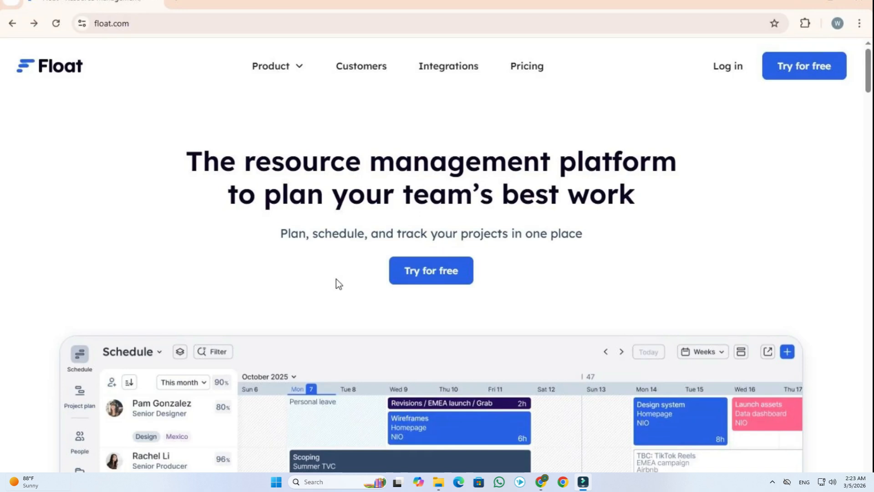
{"action": "scroll", "coordinate": [336, 278], "scroll_direction": "down", "scroll_amount": 3}
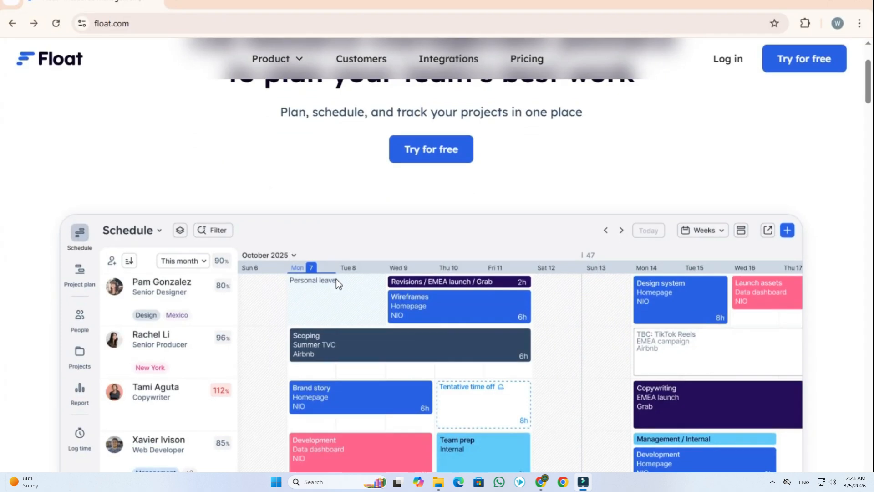
{"action": "scroll", "coordinate": [336, 278], "scroll_direction": "up", "scroll_amount": 3}
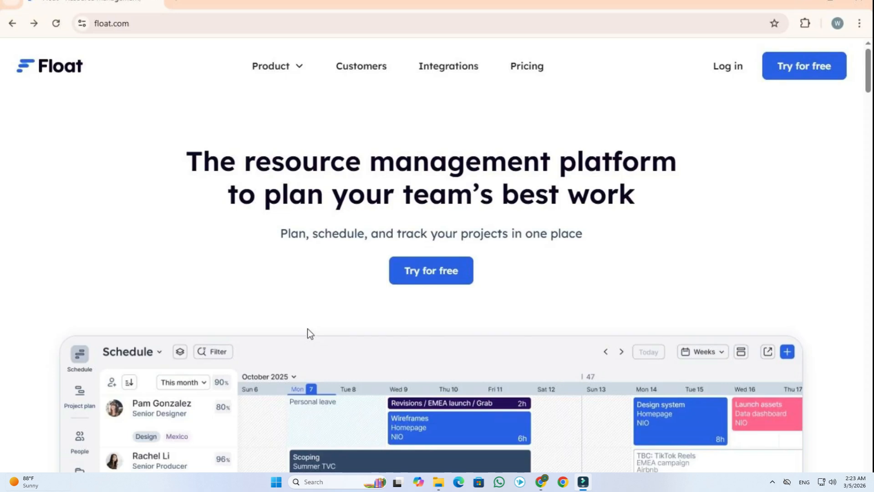
{"action": "scroll", "coordinate": [308, 329], "scroll_direction": "down", "scroll_amount": 4}
{"action": "scroll", "coordinate": [308, 329], "scroll_direction": "down", "scroll_amount": 4}
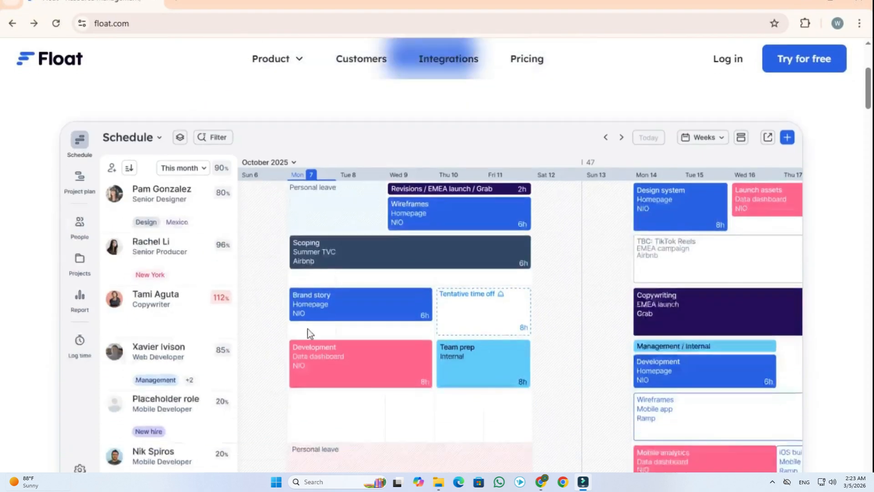